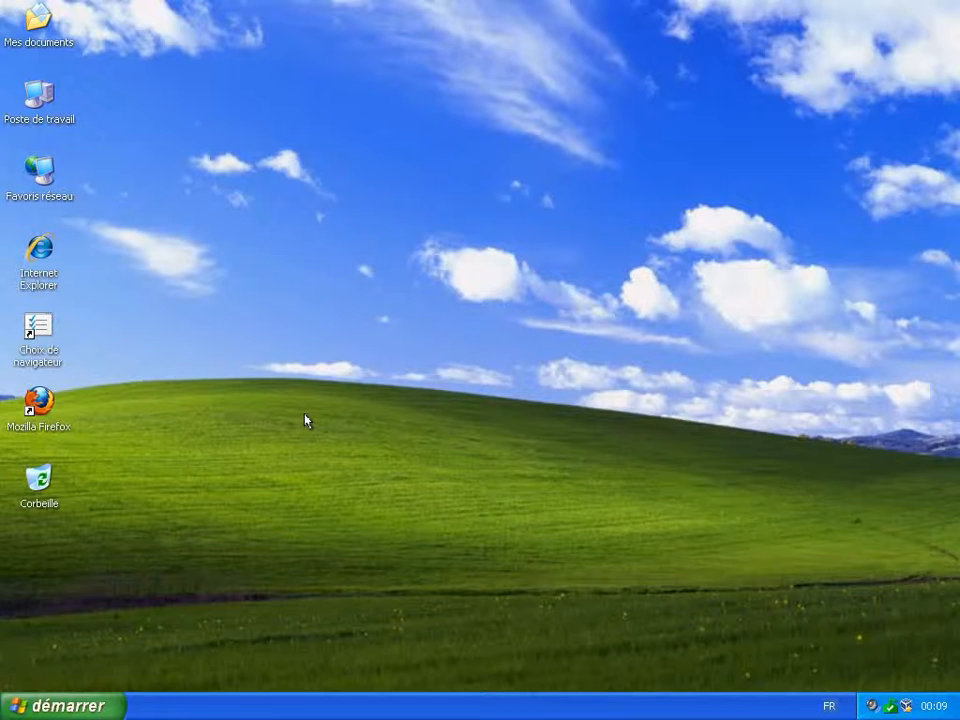
pyautogui.doubleClick(40, 401)
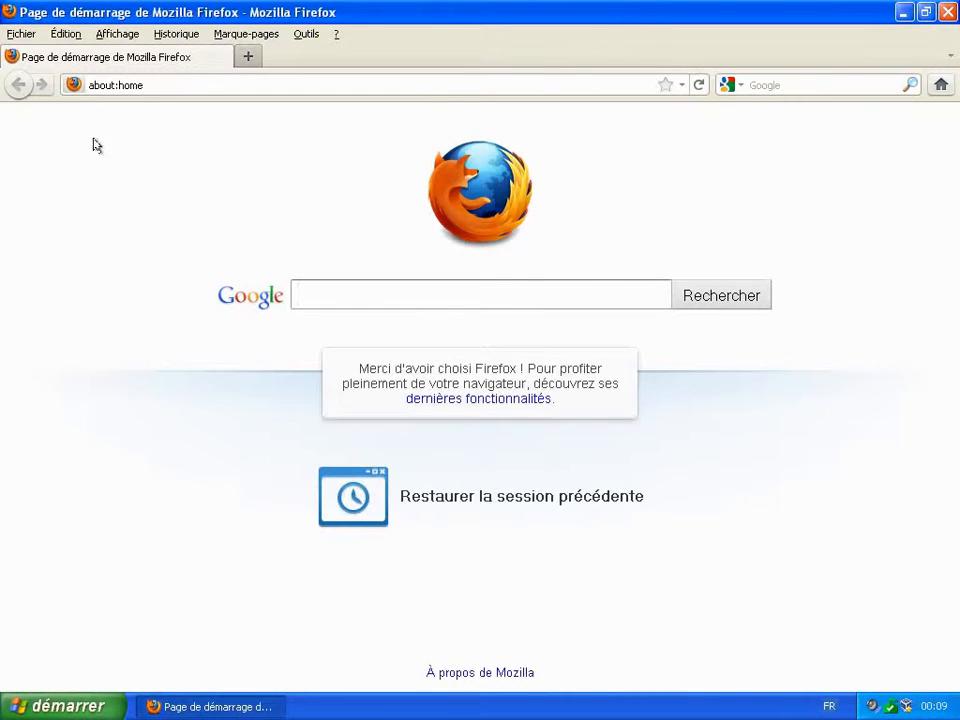
pyautogui.click(153, 85)
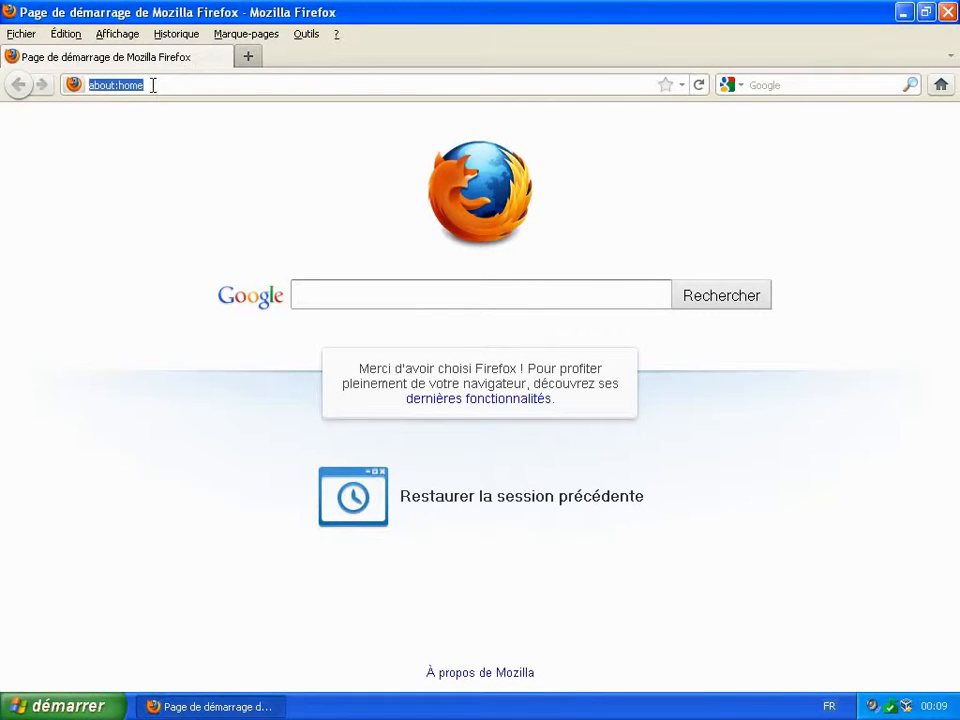
pyautogui.write('w')
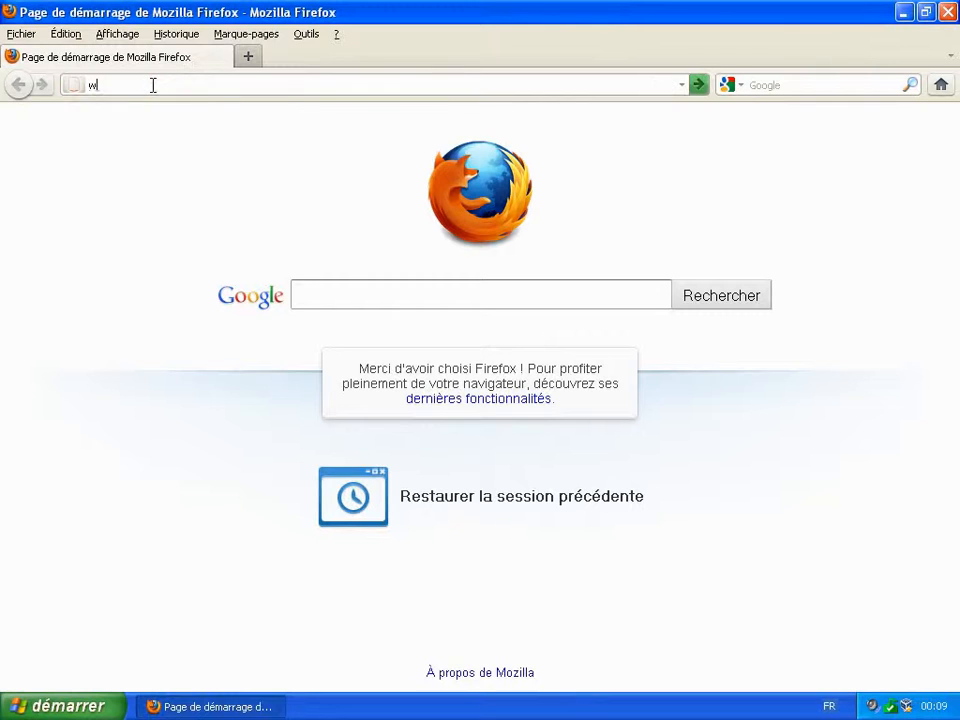
pyautogui.write('ww.clubic')
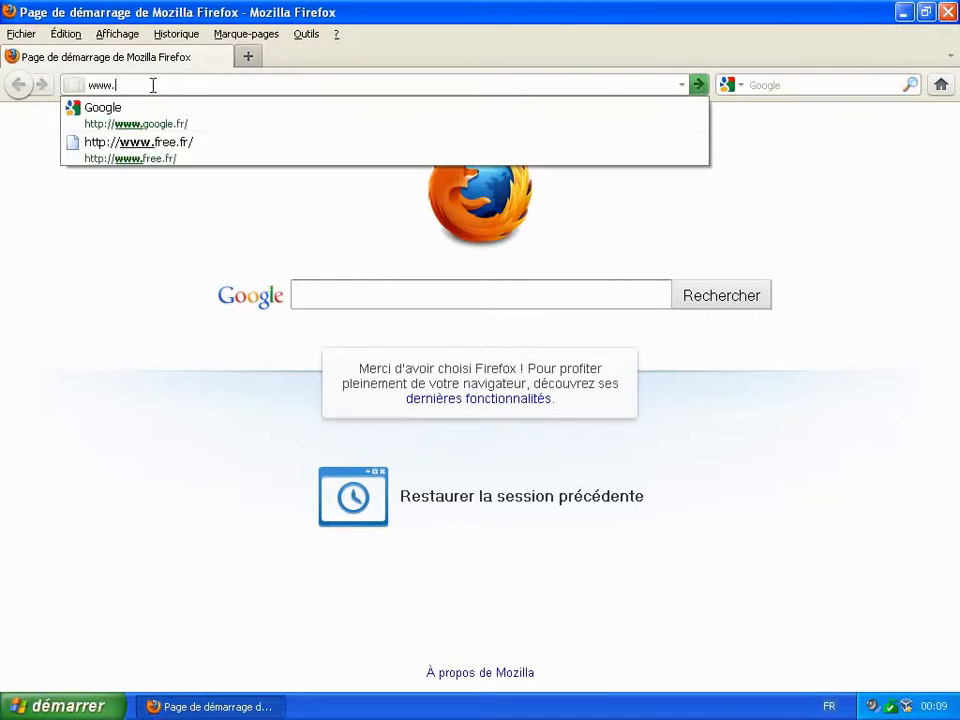
pyautogui.write('.com')
pyautogui.press('Return')
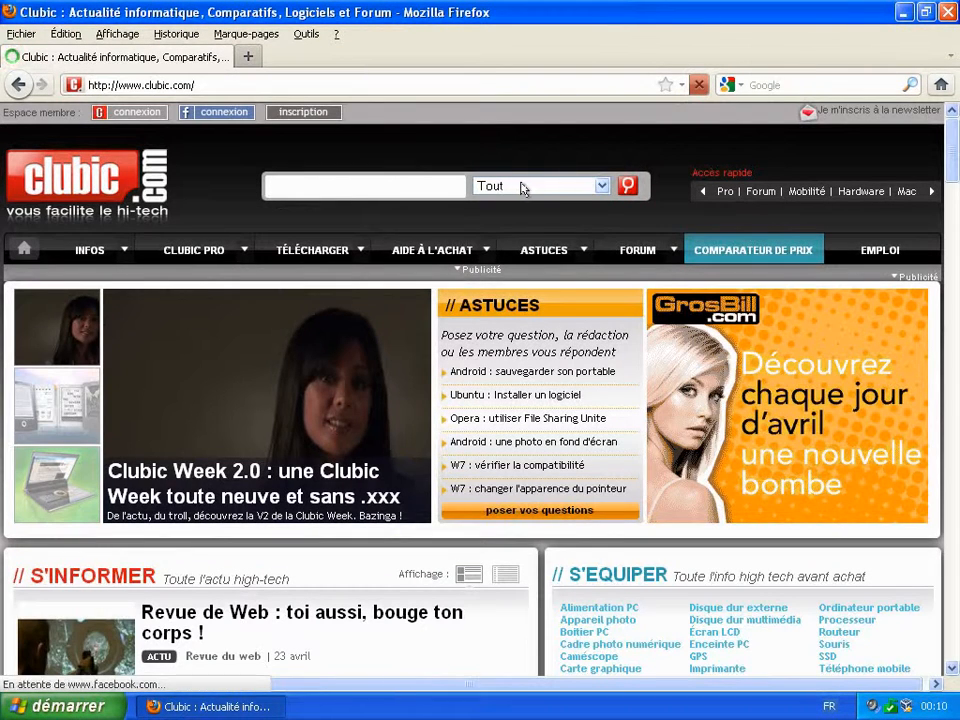
# Step: Search the Clubic site for "filezilla" with the search restricted to the Télécharger category
pyautogui.click(556, 188)
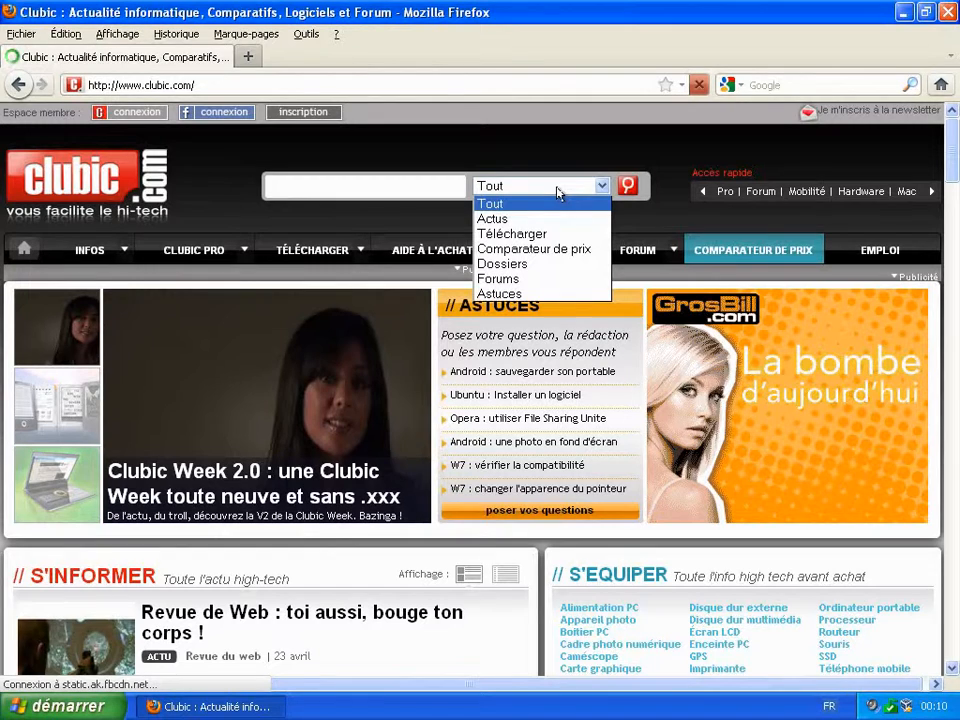
pyautogui.click(522, 236)
pyautogui.click(375, 190)
pyautogui.write('filezilla')
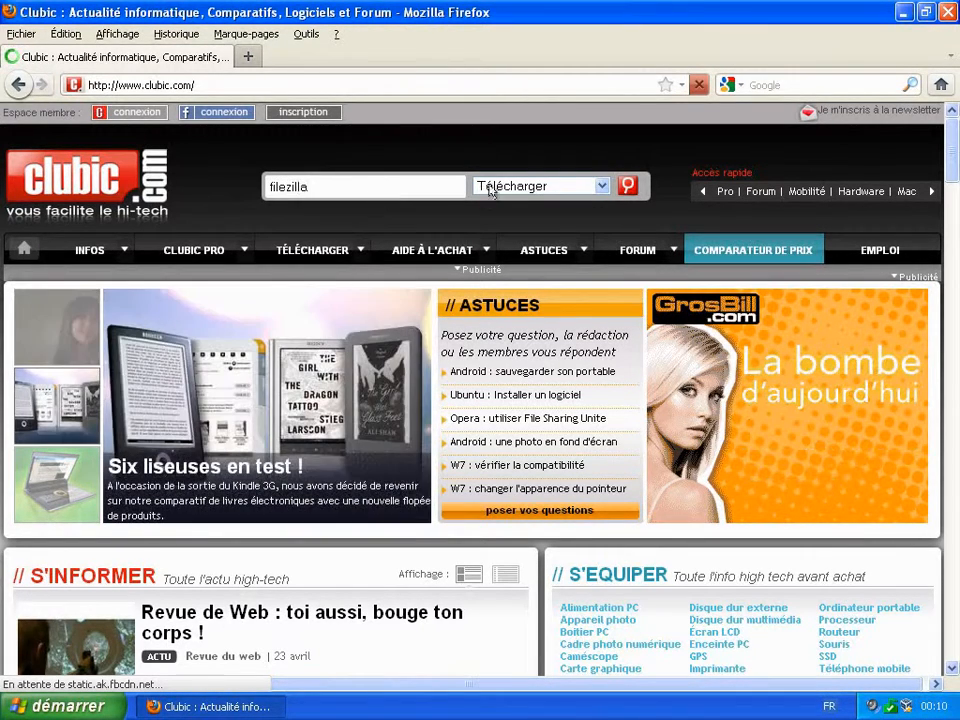
pyautogui.click(627, 187)
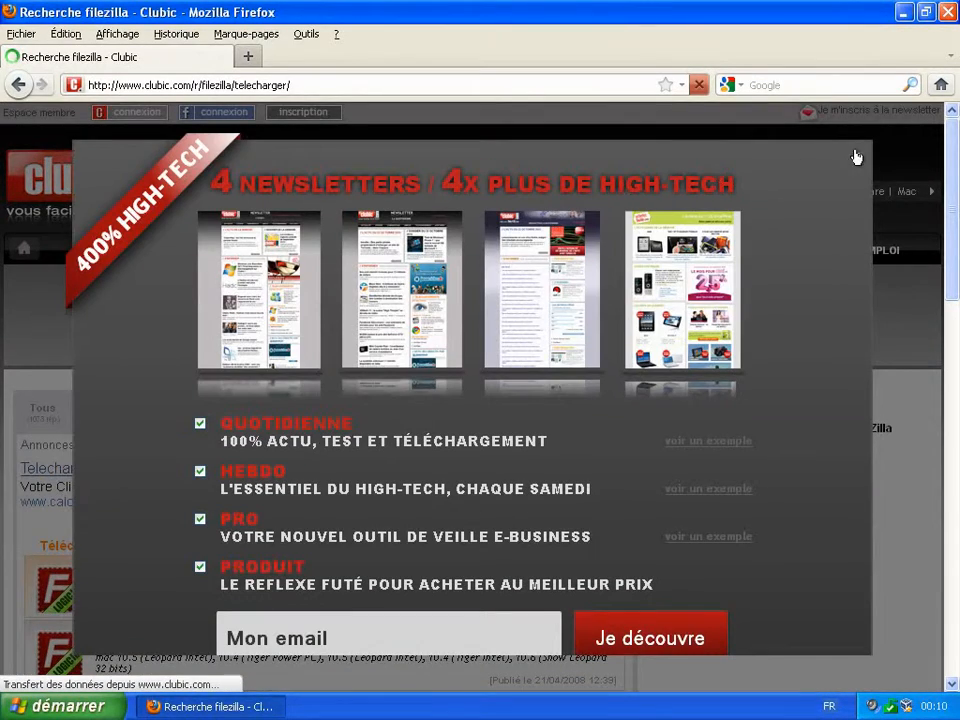
# Step: Dismiss the newsletter overlay and open the PC version of FileZilla from the search results
pyautogui.click(856, 157)
pyautogui.scroll(-4, 296, 510)
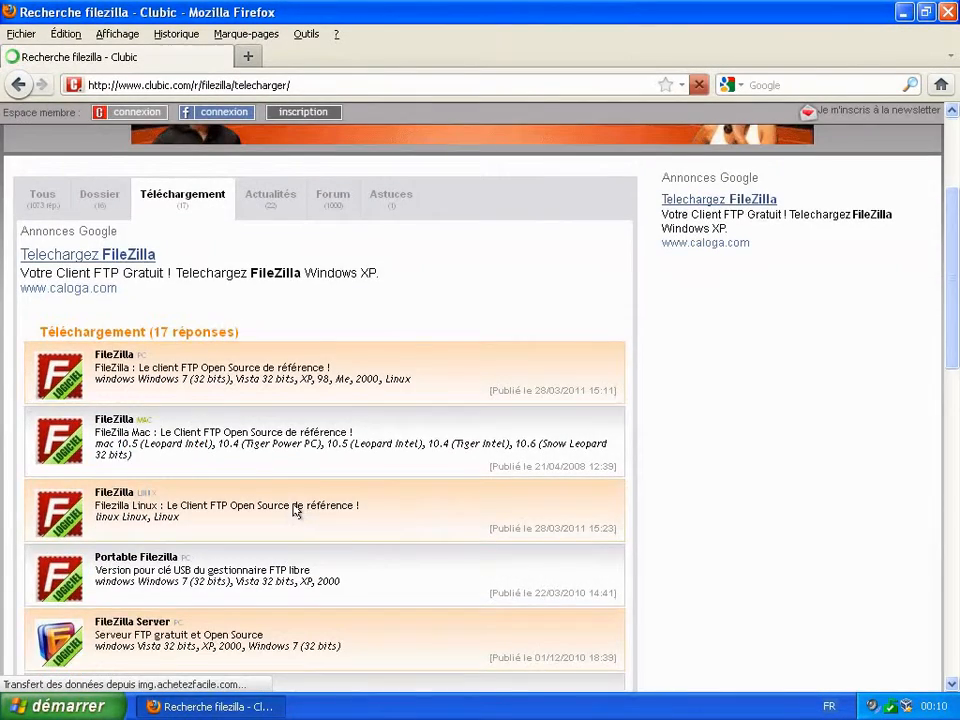
pyautogui.scroll(-2, 296, 510)
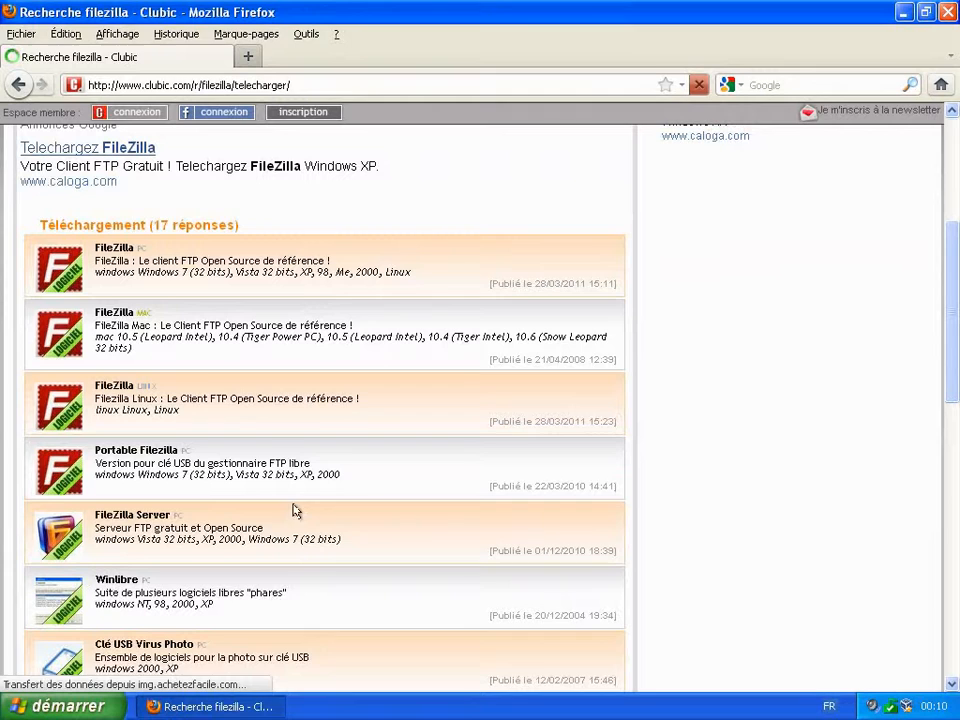
pyautogui.click(133, 248)
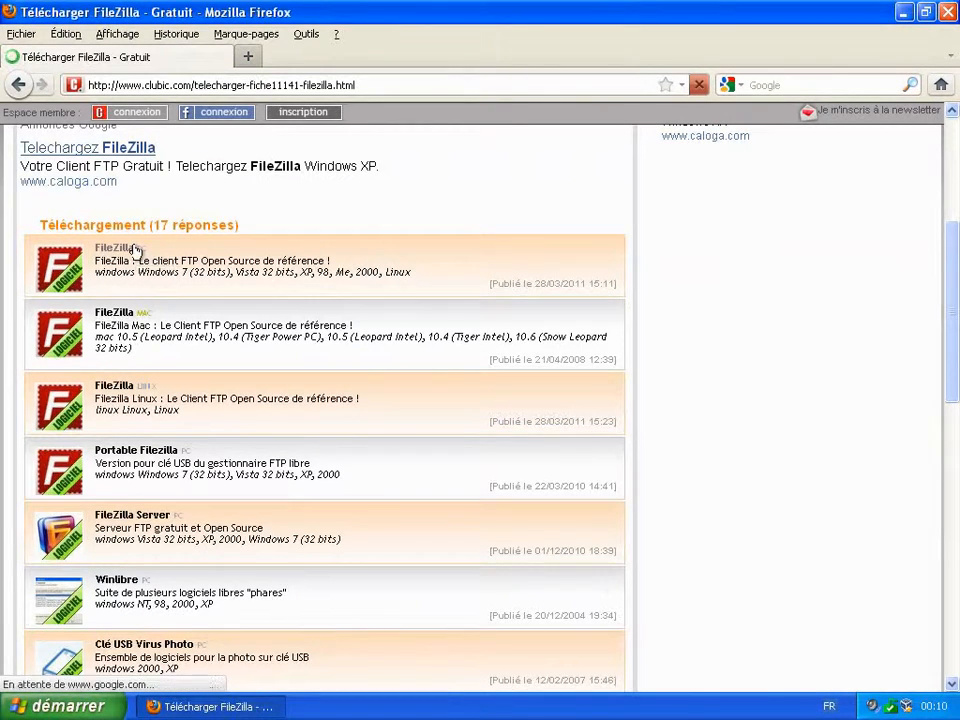
# Step: Start the FileZilla 3.4.0 download from its product page and save the installer file
pyautogui.scroll(-6, 155, 418)
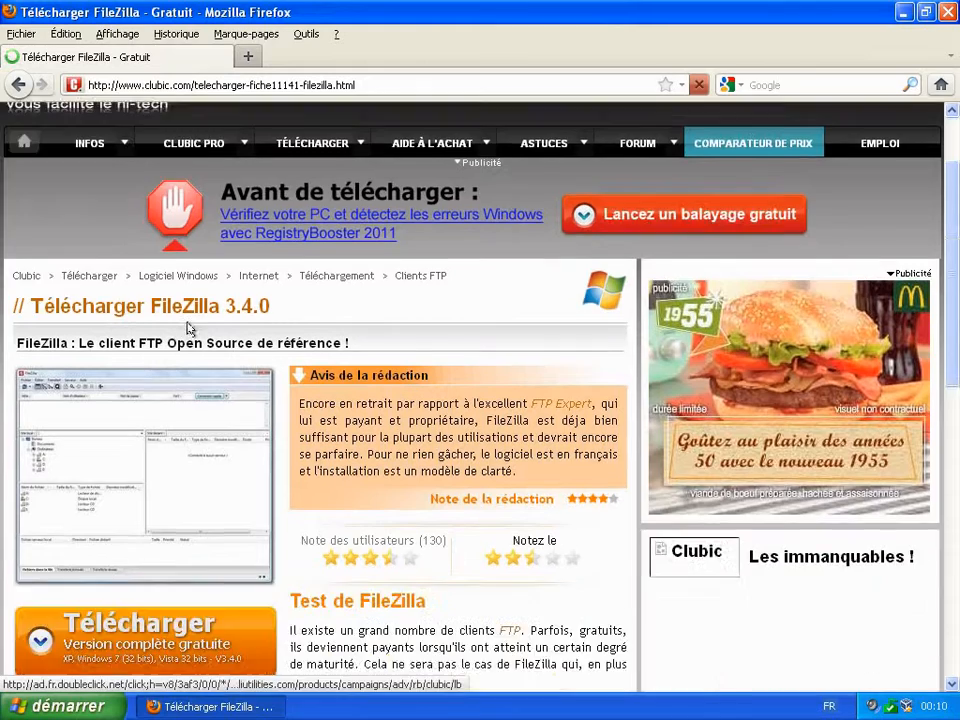
pyautogui.click(155, 418)
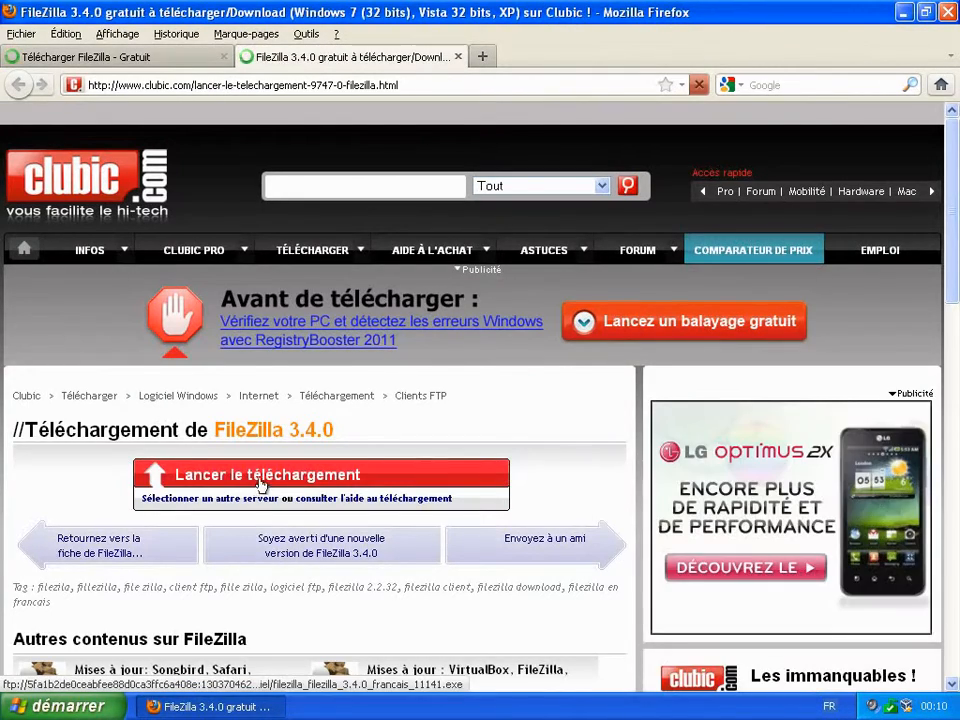
pyautogui.click(266, 480)
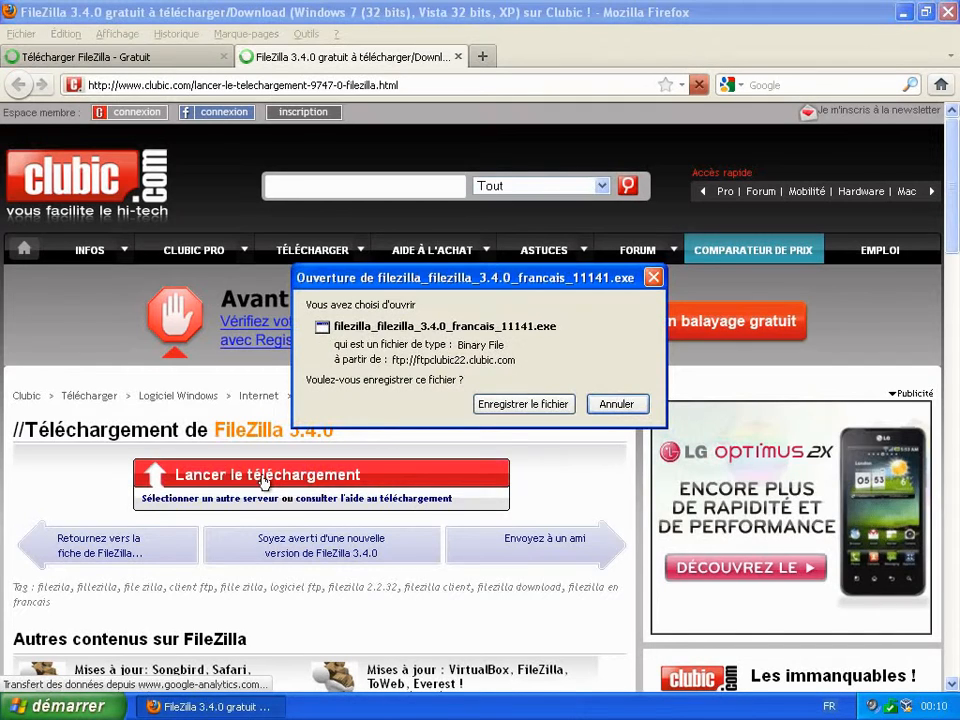
pyautogui.click(511, 405)
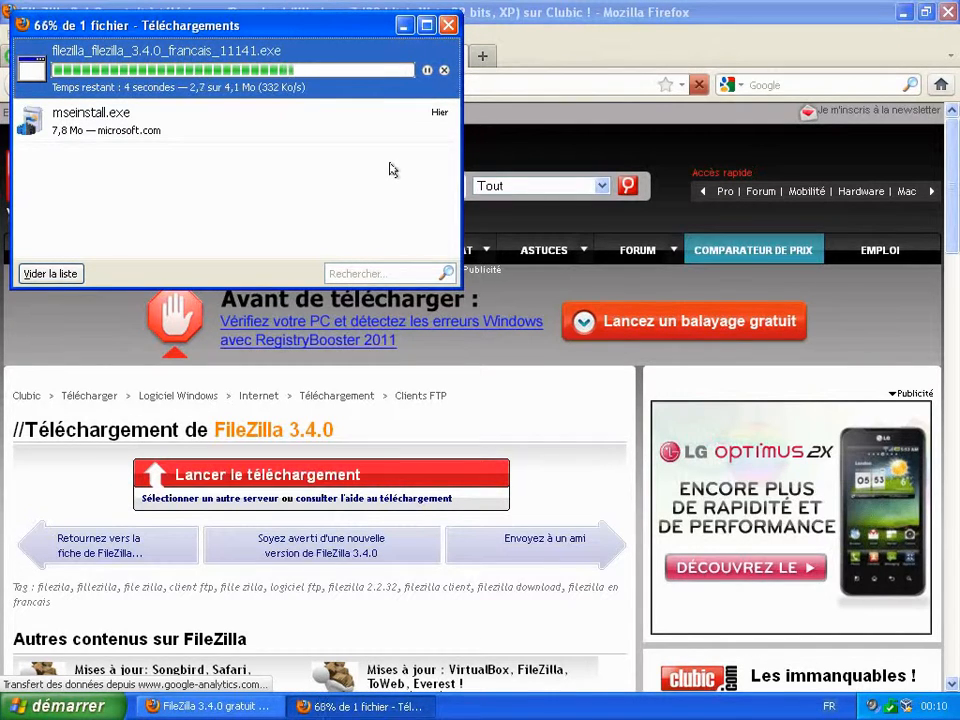
# Step: Close the browser with both of its tabs and run the downloaded FileZilla installer, accepting the executable file warning
pyautogui.click(948, 12)
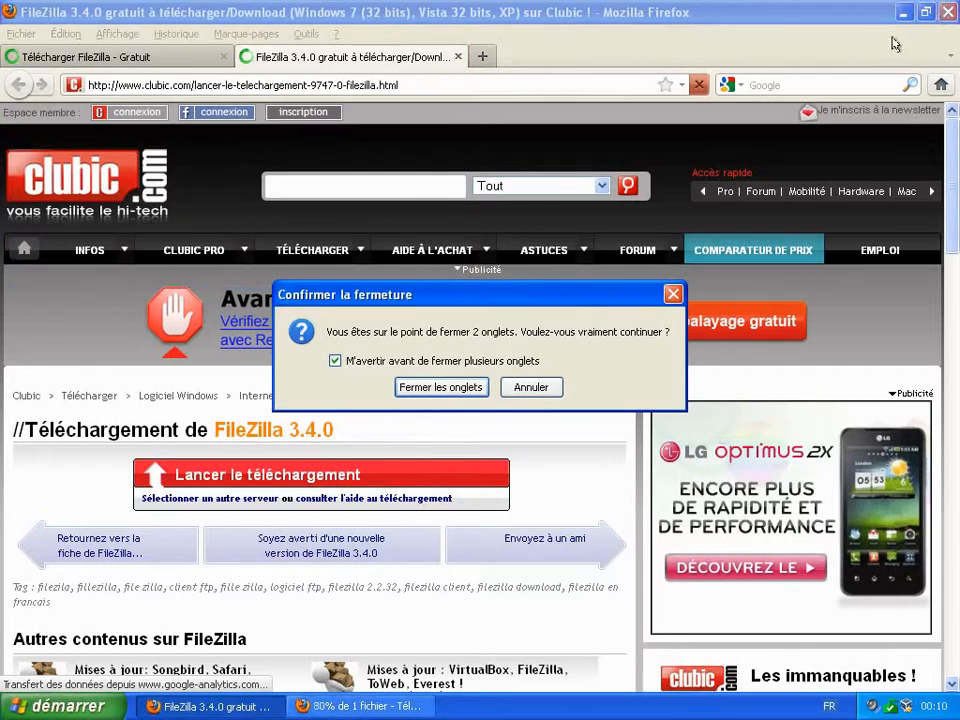
pyautogui.click(441, 387)
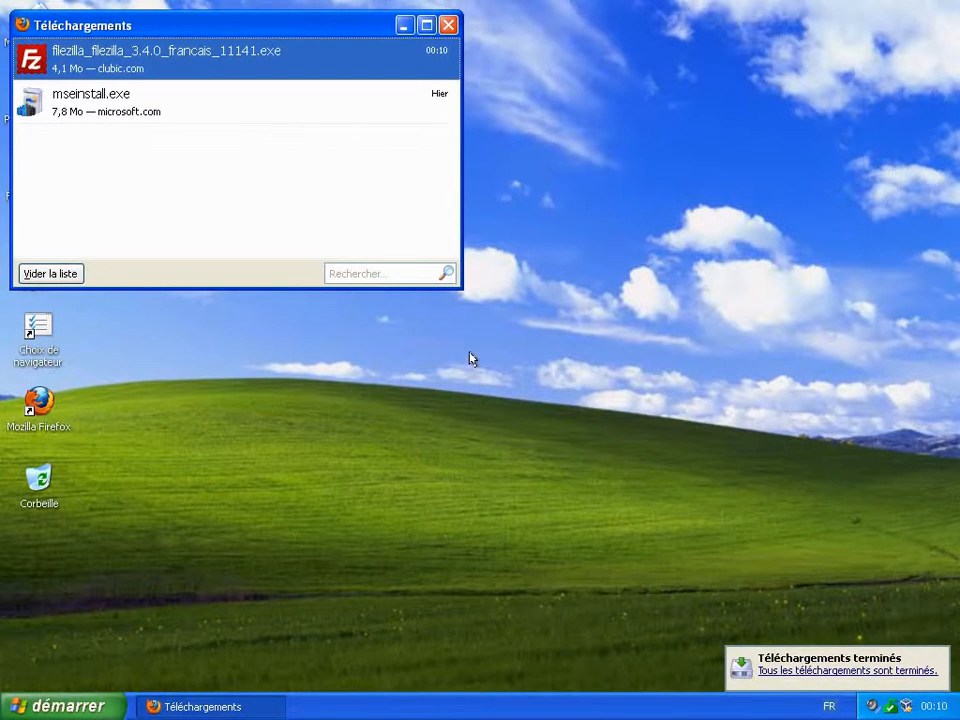
pyautogui.rightClick(152, 56)
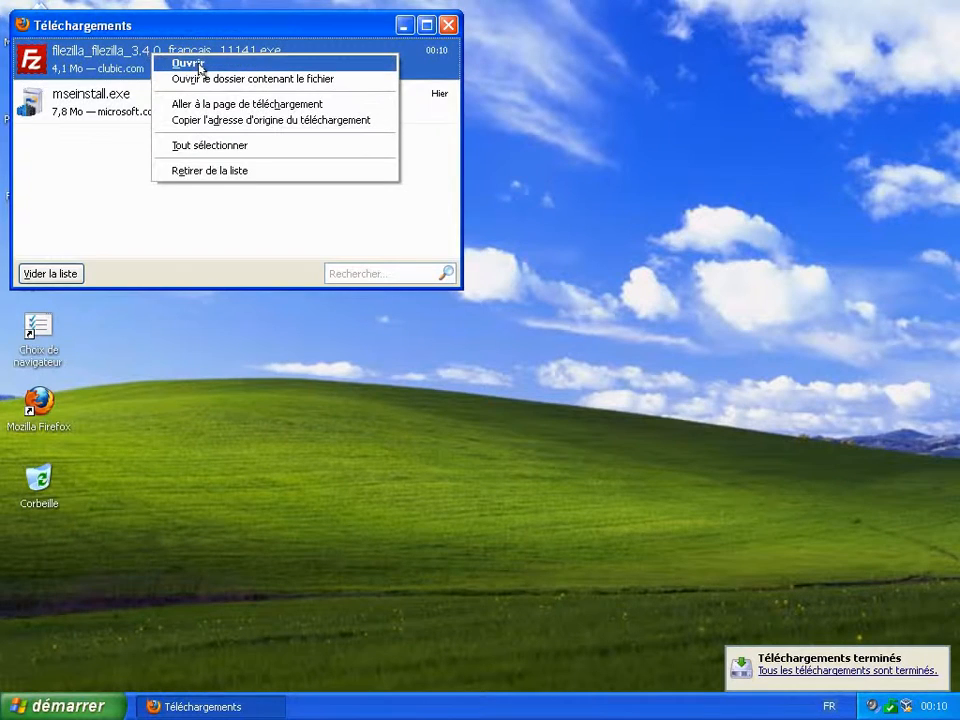
pyautogui.click(190, 64)
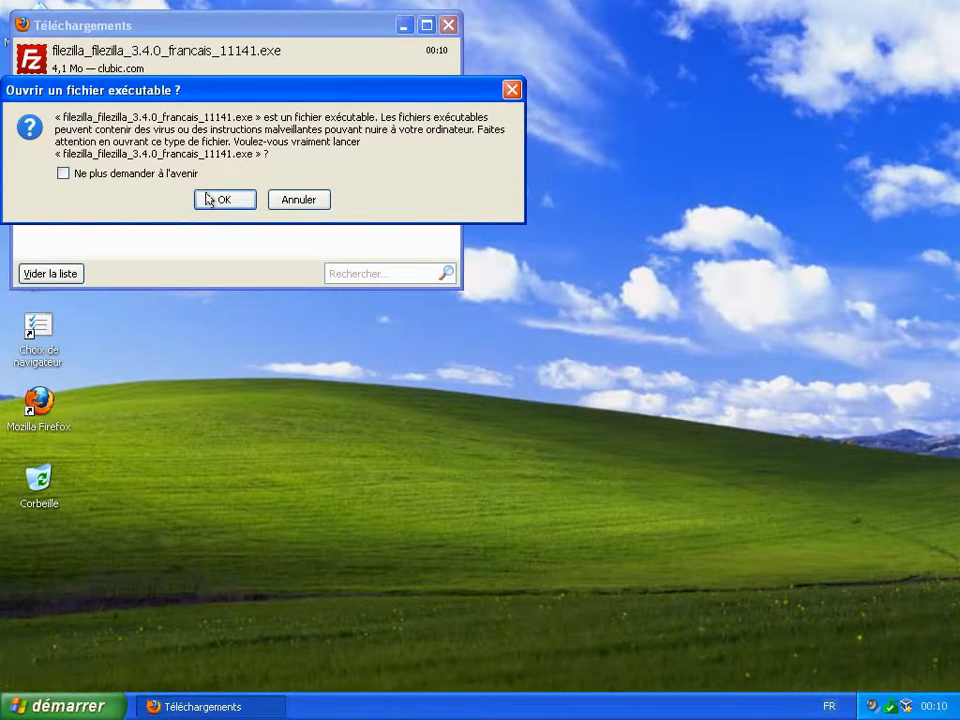
pyautogui.click(209, 199)
pyautogui.click(510, 371)
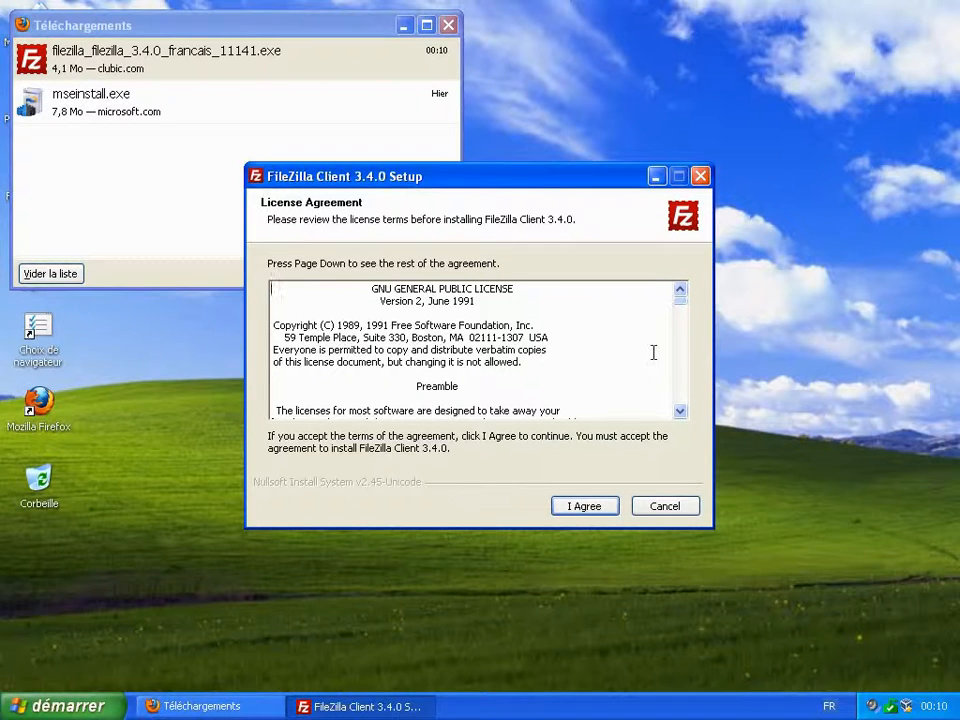
# Step: Accept the licence and install FileZilla Client for all users with the default components, location and FileZilla FTP Client shortcut folder
pyautogui.click(585, 507)
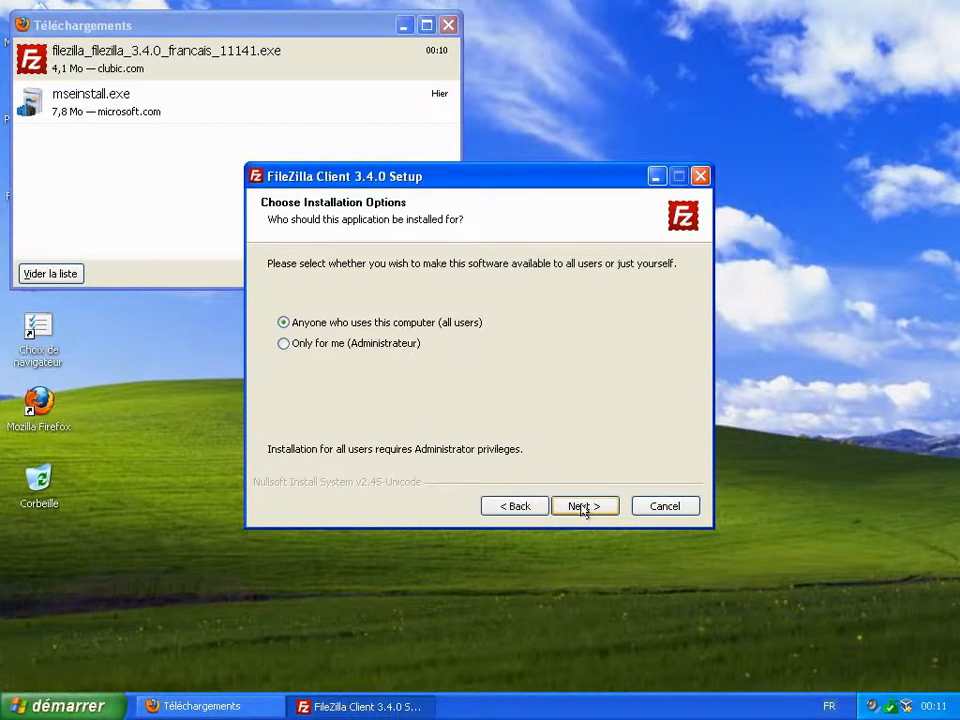
pyautogui.click(585, 509)
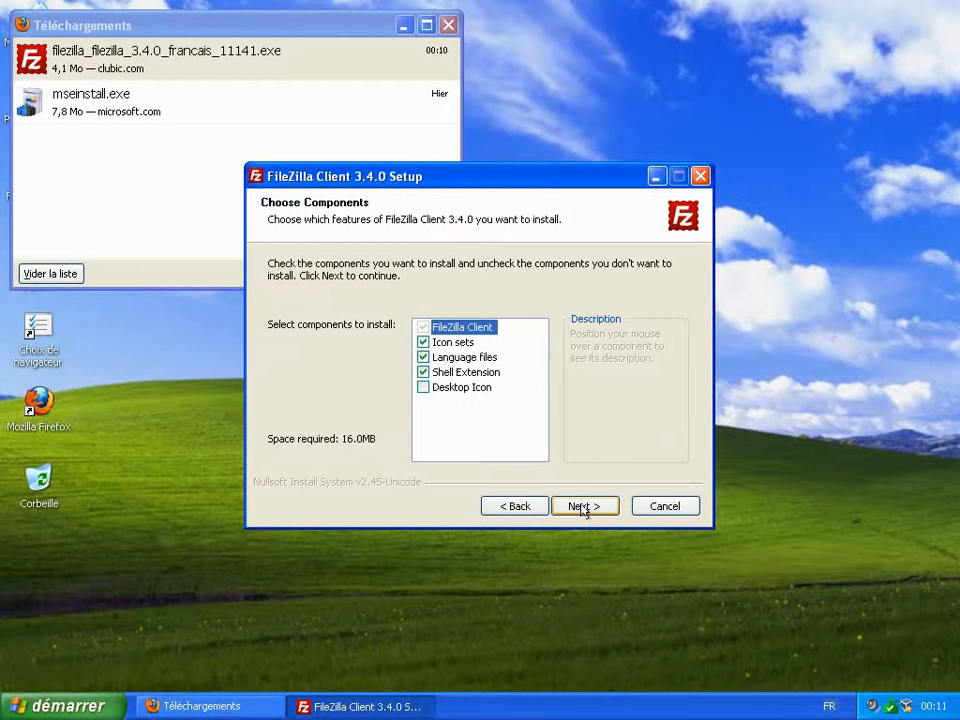
pyautogui.click(584, 508)
pyautogui.click(584, 508)
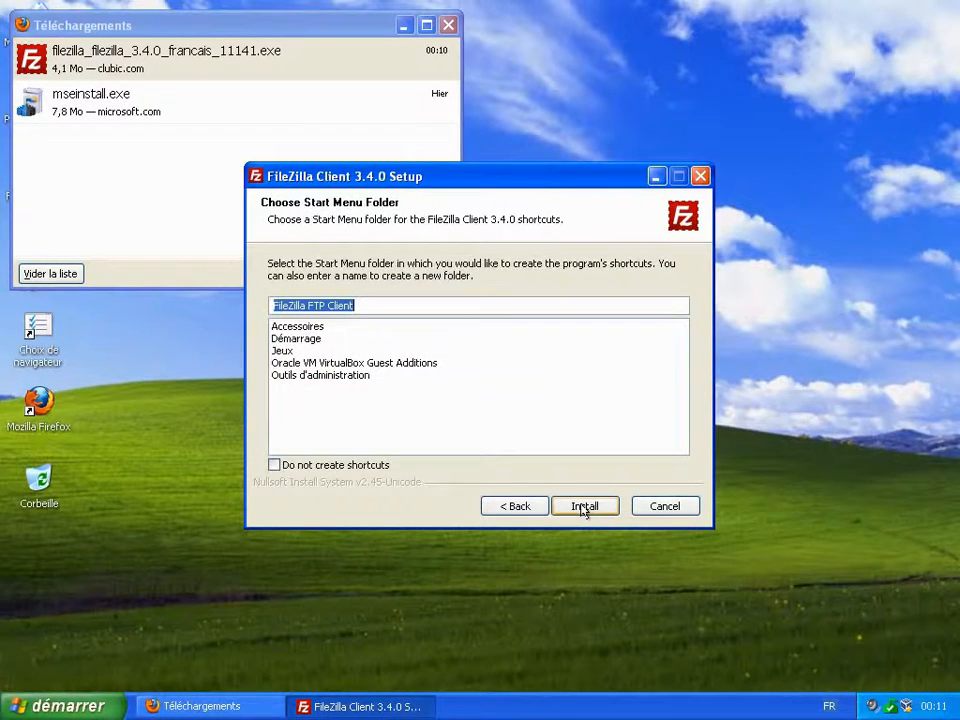
pyautogui.click(584, 508)
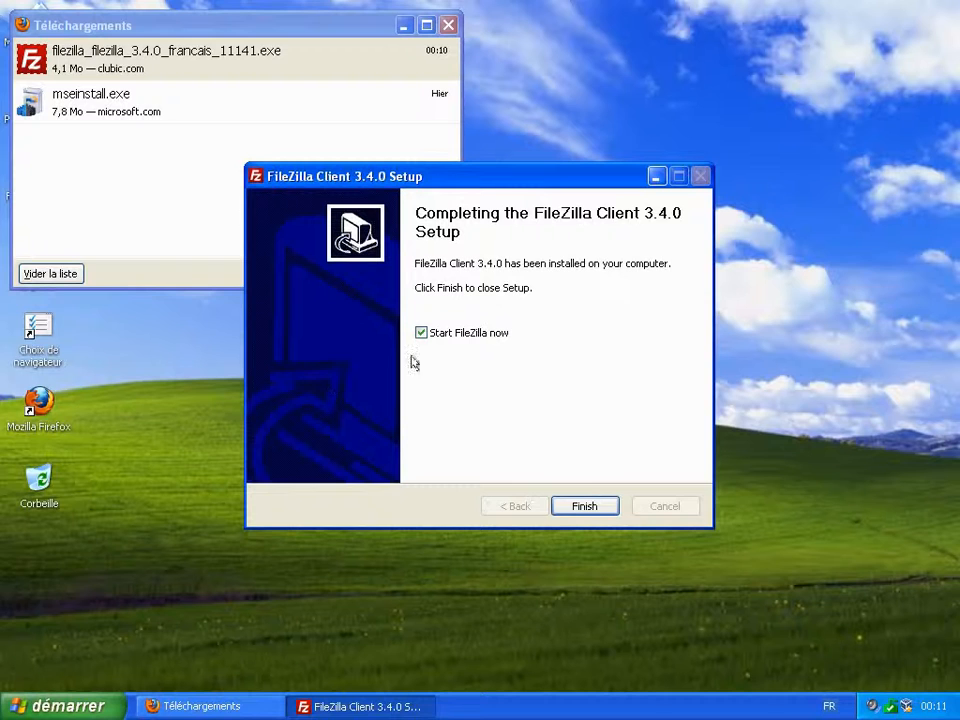
# Step: Finish the setup with FileZilla set to start immediately, and maximize its main window
pyautogui.click(588, 506)
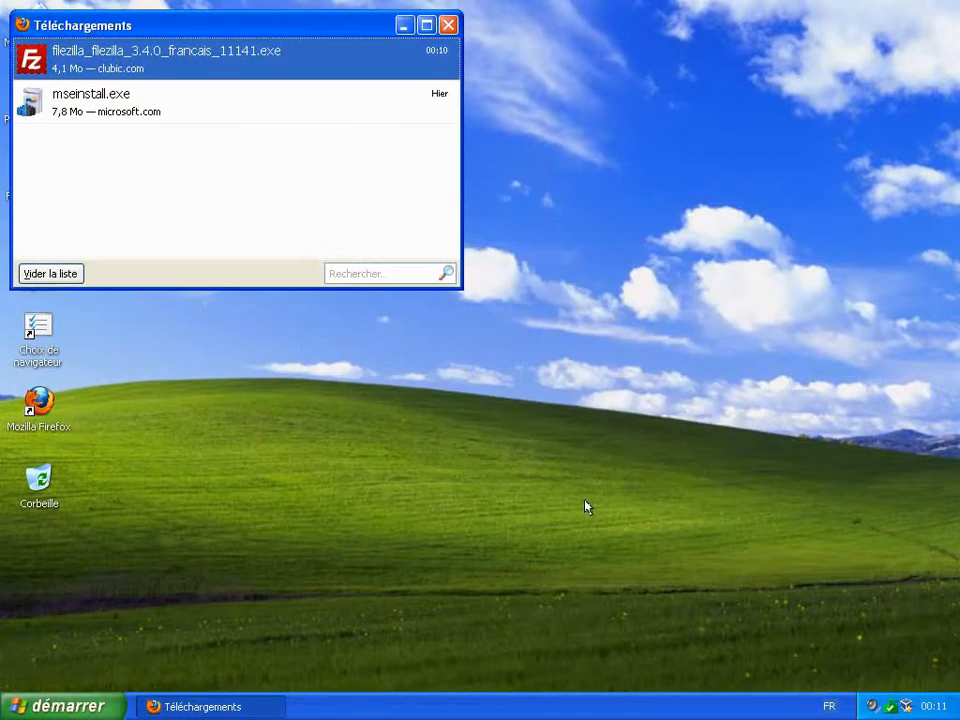
pyautogui.click(478, 458)
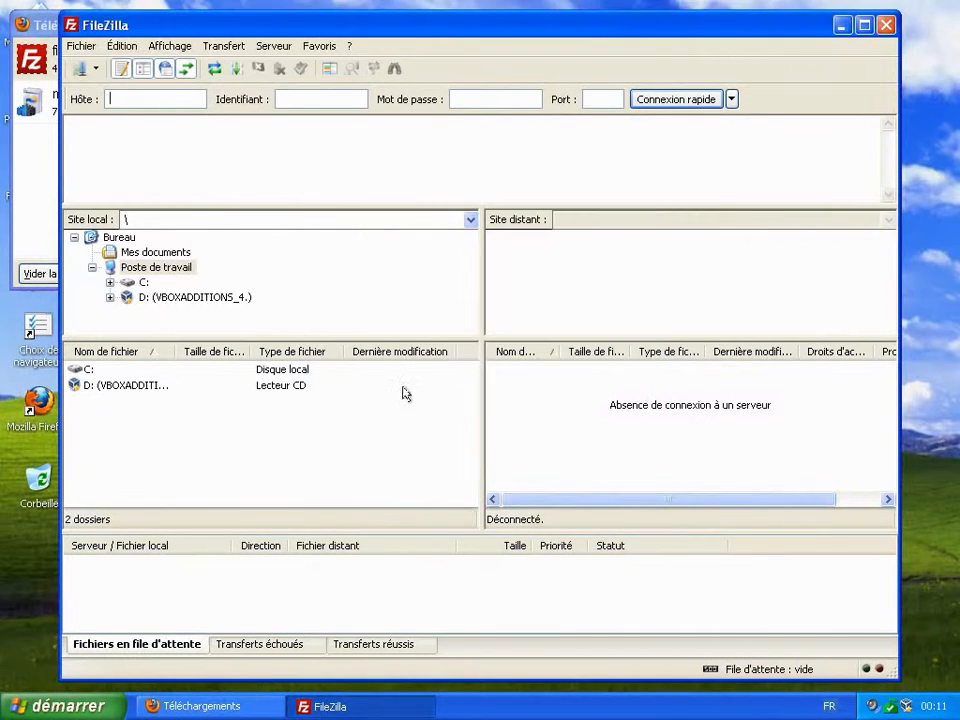
pyautogui.doubleClick(310, 27)
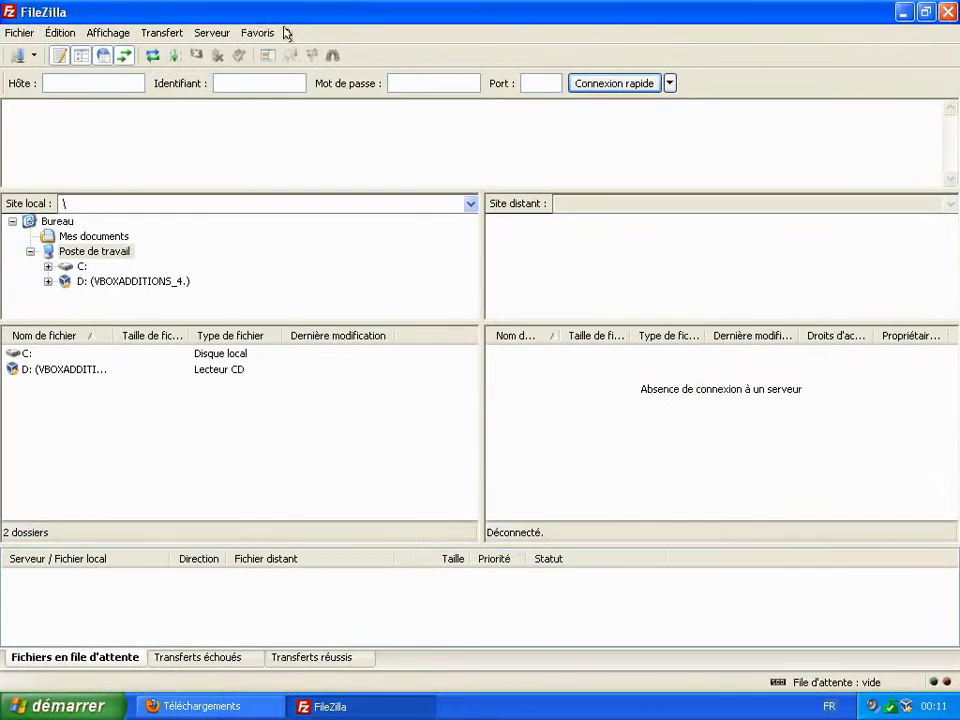
# Step: Add a new site entry under Mes Sites in the FileZilla site manager
pyautogui.click(17, 36)
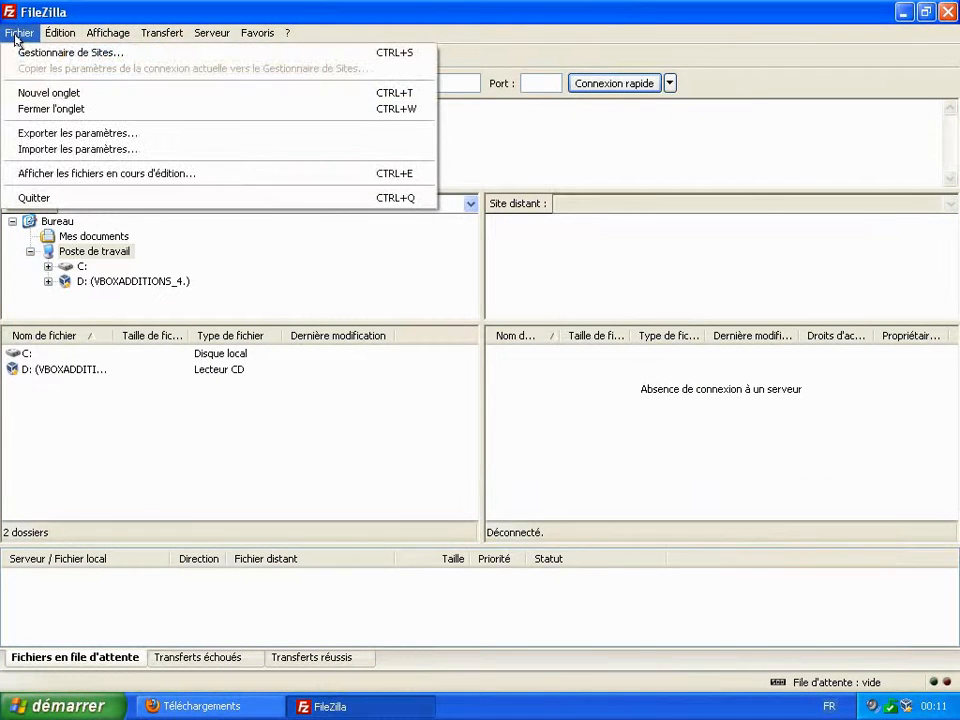
pyautogui.click(88, 50)
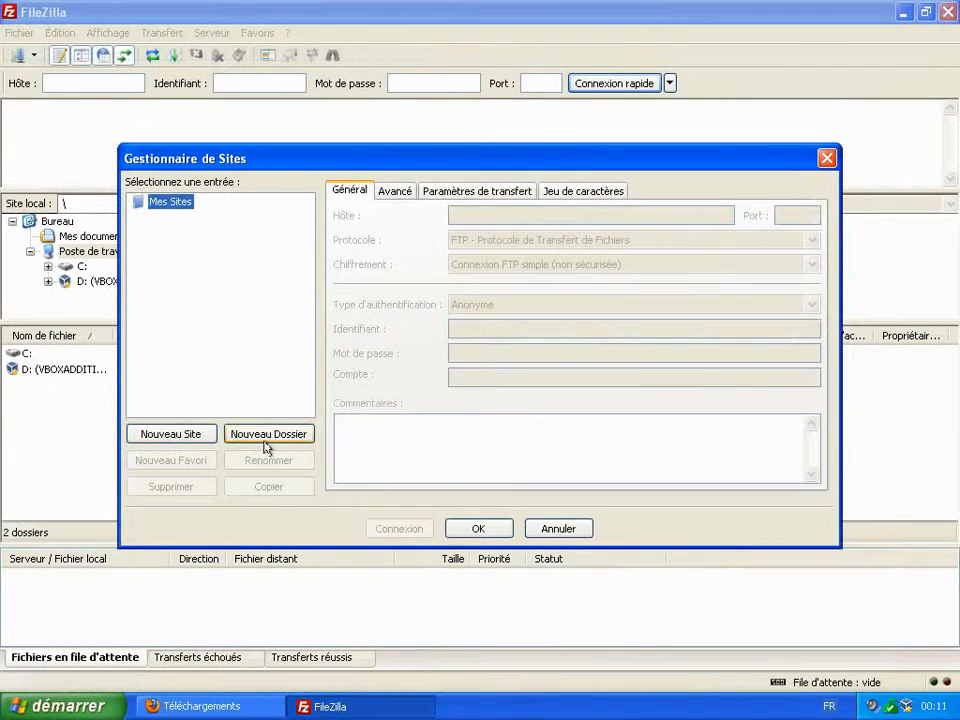
pyautogui.click(173, 434)
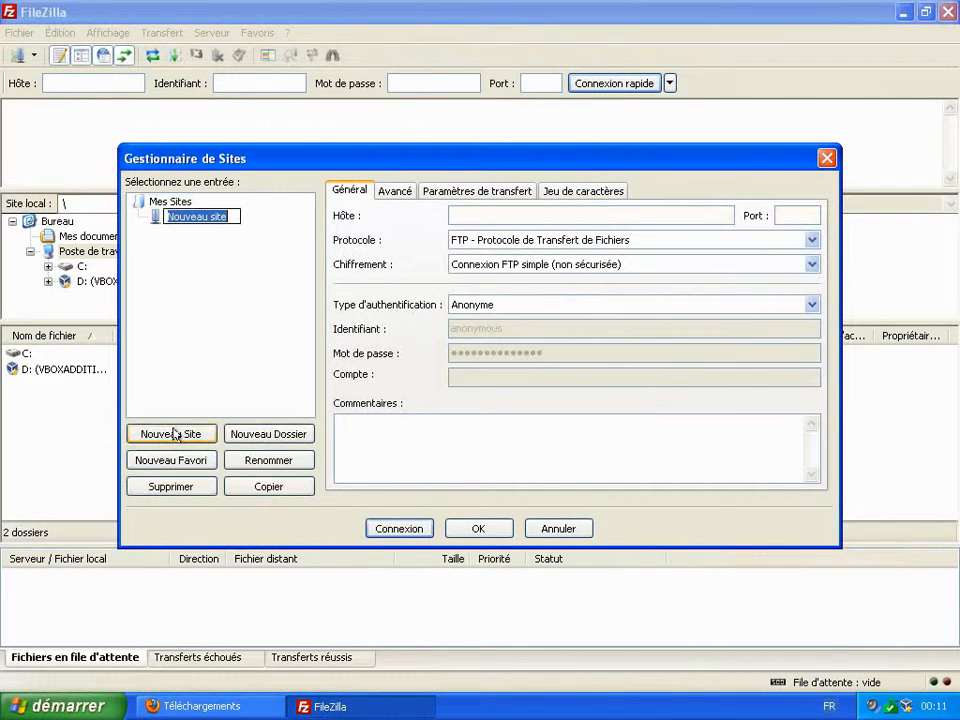
# Step: Set the new site's host to ftpperso.free.fr, its port to 21 and its authentication type to Normale
pyautogui.click(473, 213)
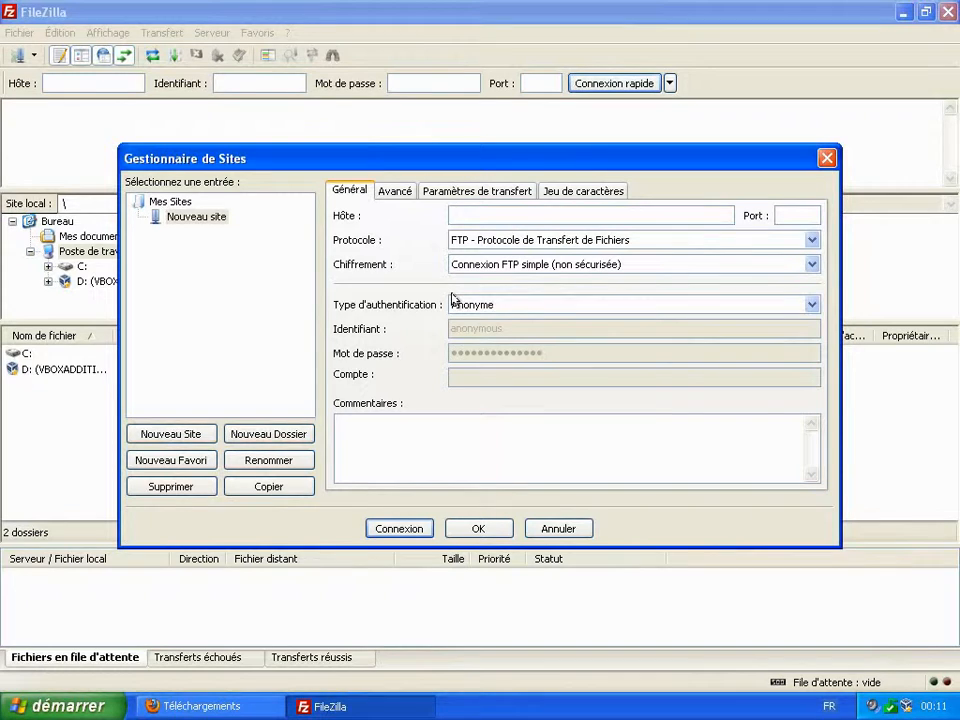
pyautogui.write('ftpperso.free.fr')
pyautogui.press('Tab')
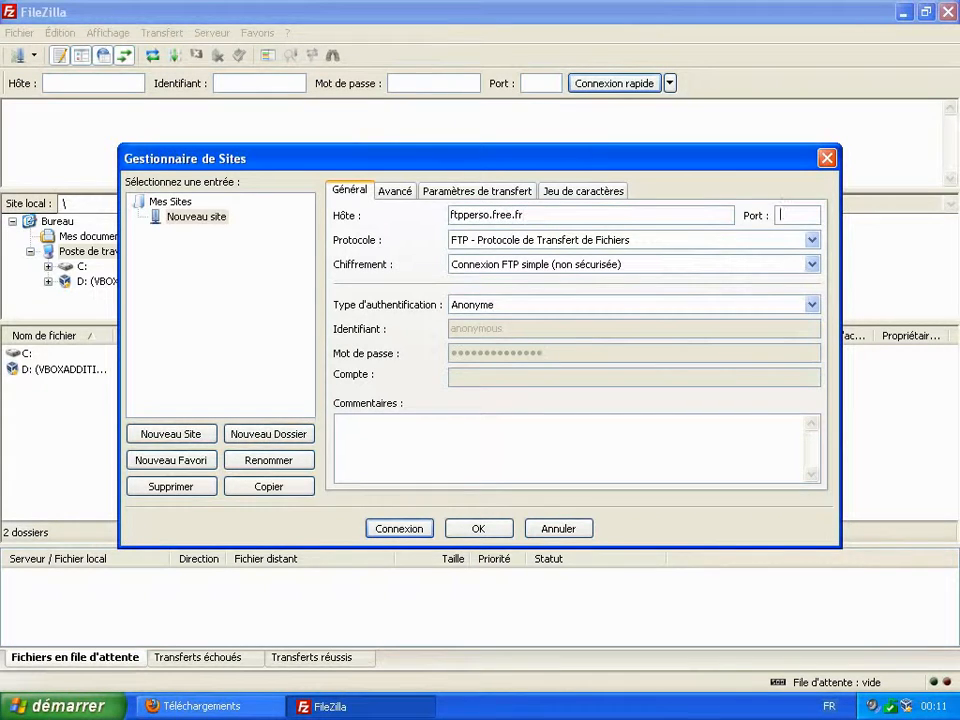
pyautogui.write('21')
pyautogui.click(497, 305)
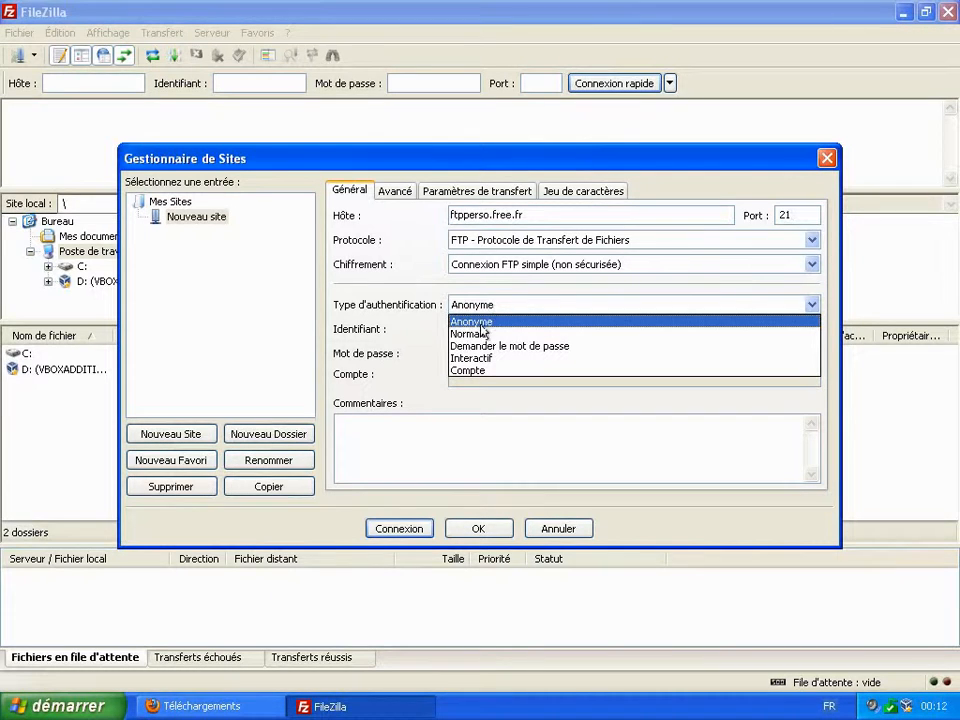
pyautogui.click(479, 333)
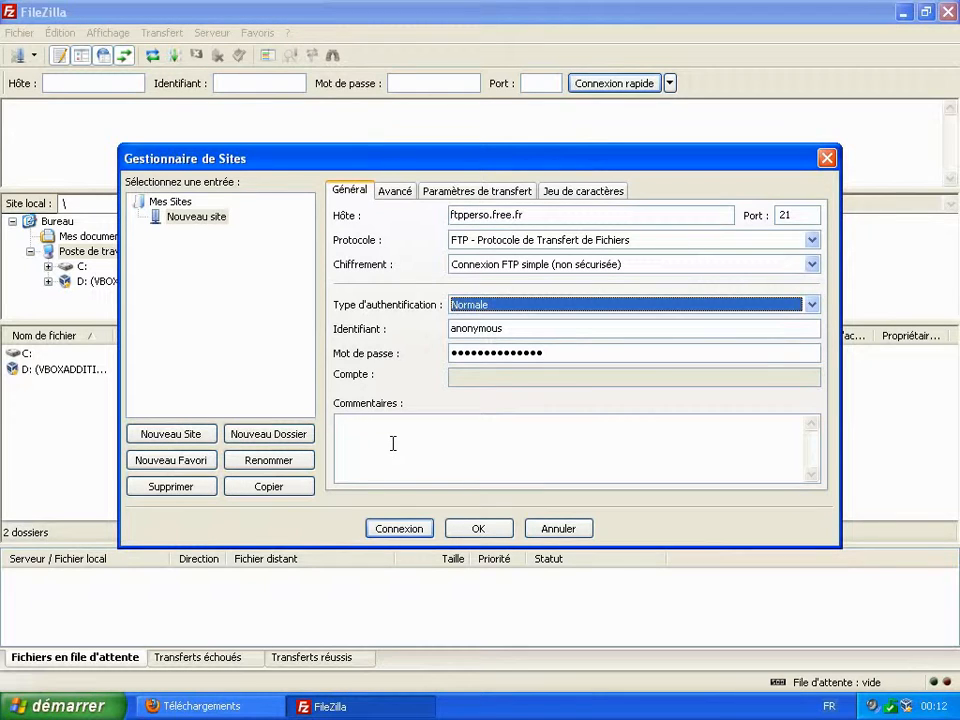
# Step: Open the image "free mon exemple de site - Copie" from C:\Shared full size and read the account's login details
pyautogui.press('super+e')
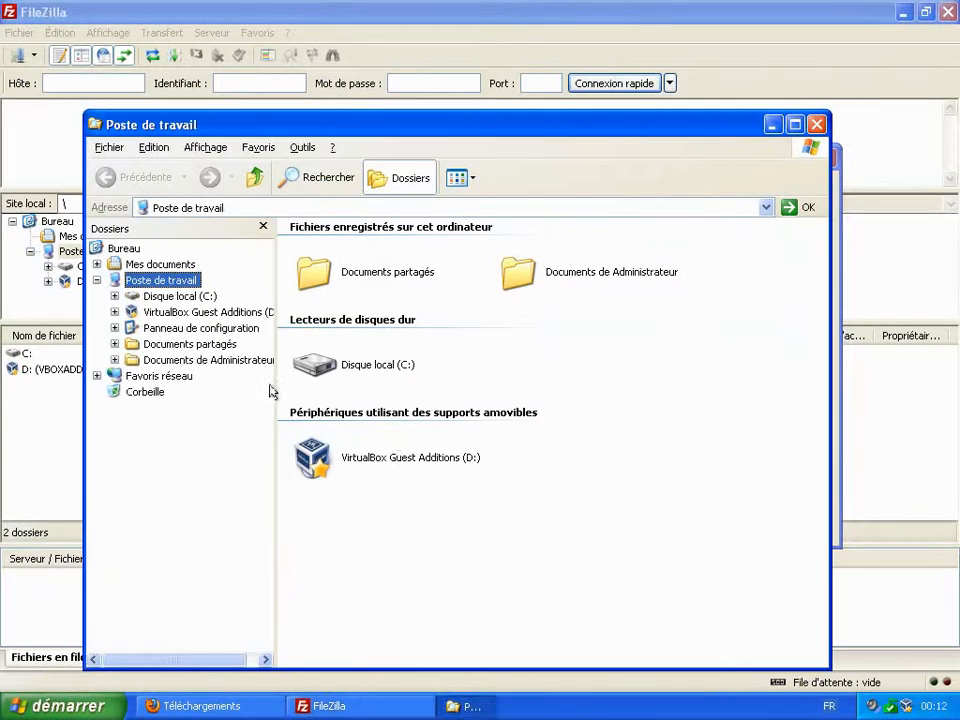
pyautogui.doubleClick(341, 360)
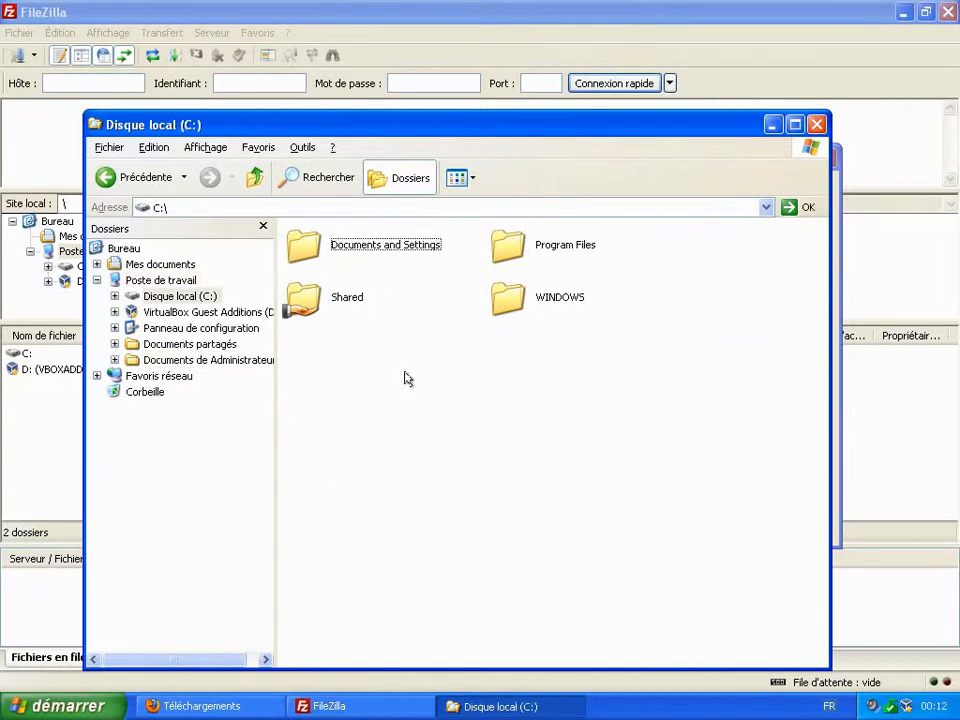
pyautogui.doubleClick(335, 305)
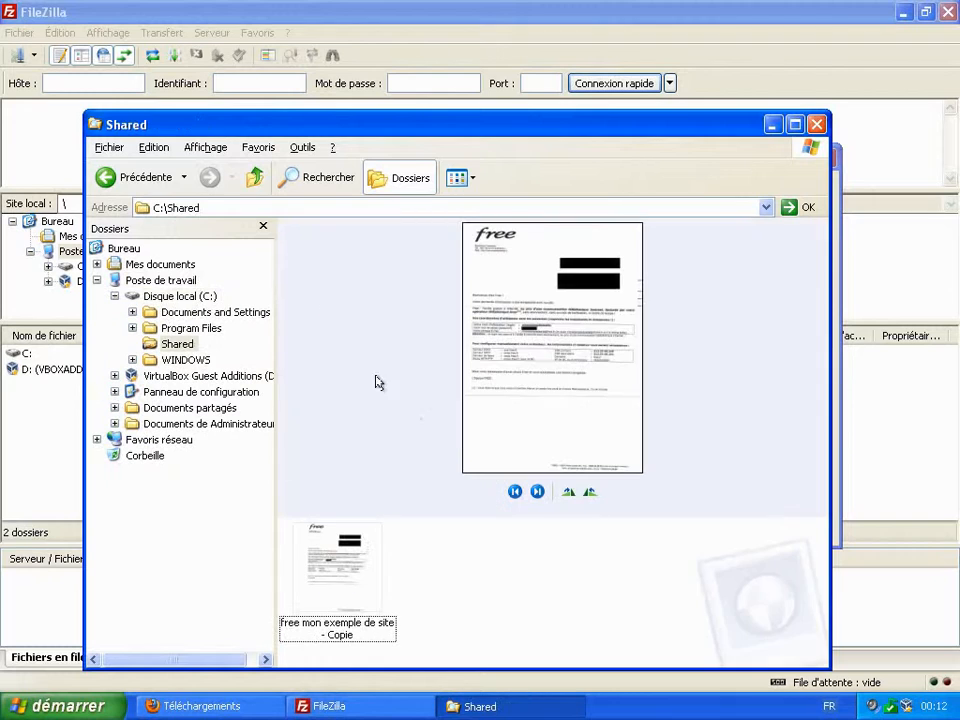
pyautogui.click(335, 573)
pyautogui.rightClick(335, 573)
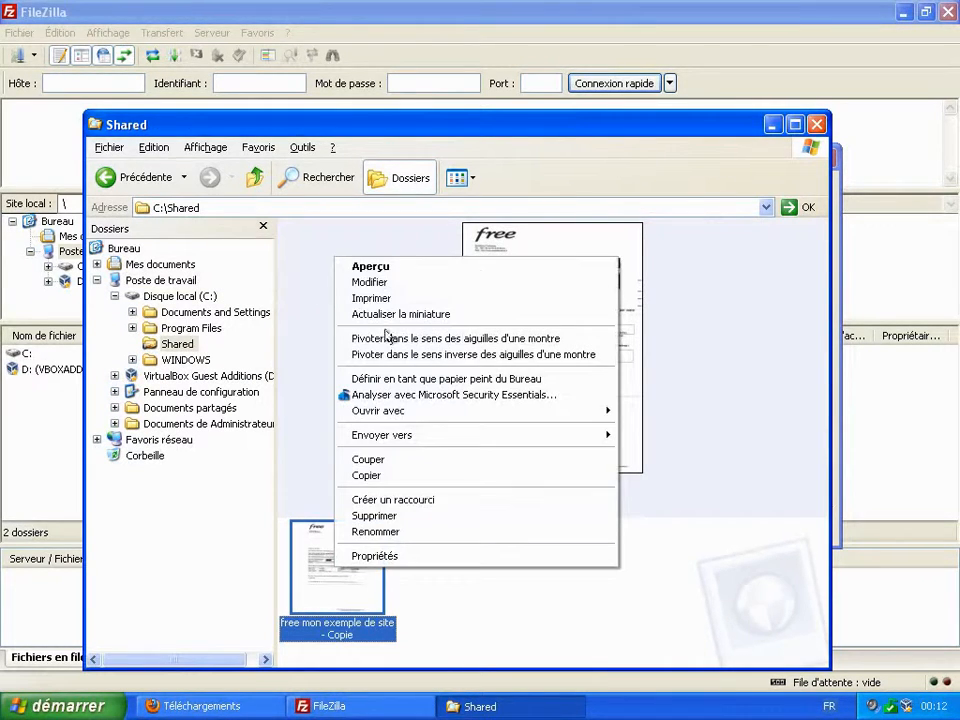
pyautogui.click(386, 266)
pyautogui.click(703, 44)
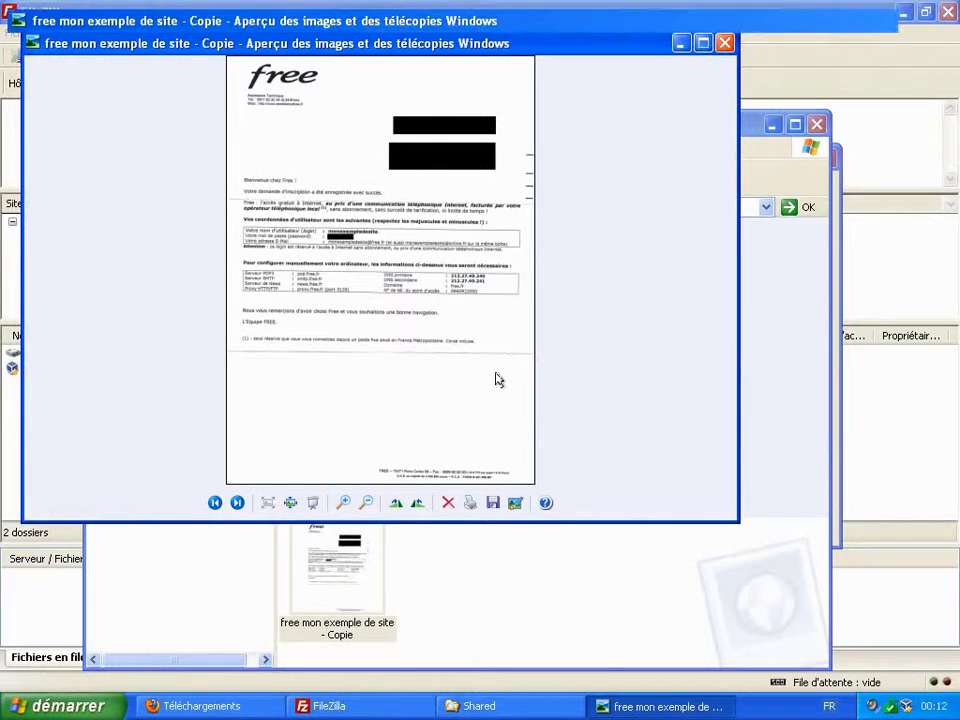
pyautogui.scroll(1, 490, 388)
pyautogui.scroll(1, 490, 388)
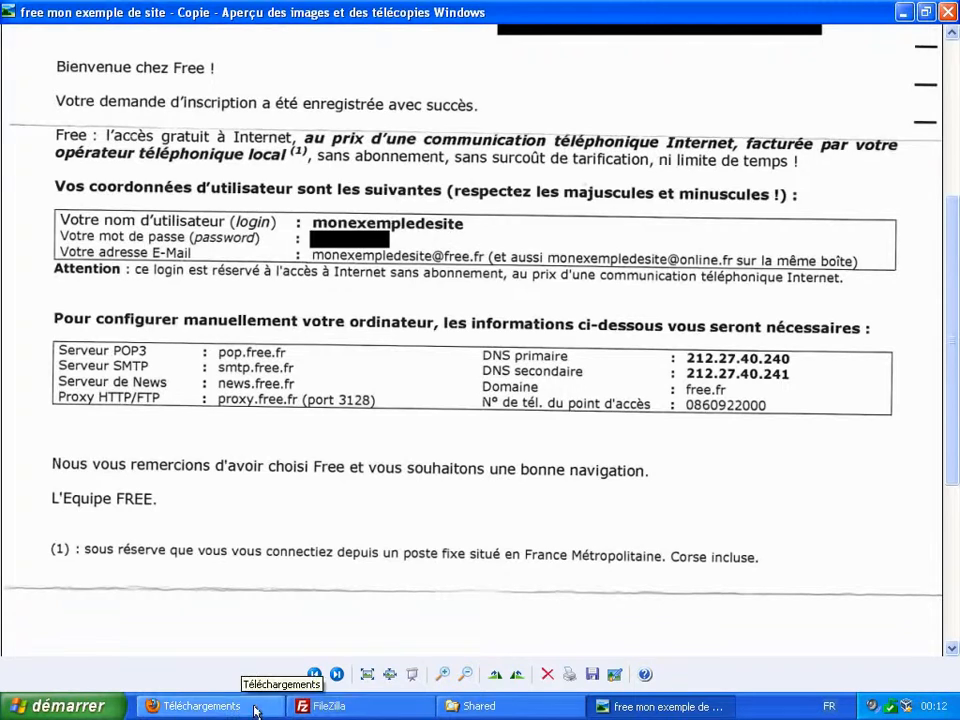
# Step: Back in FileZilla, set the site's login to monexempledesite, enter the account password, and connect to the server
pyautogui.click(334, 706)
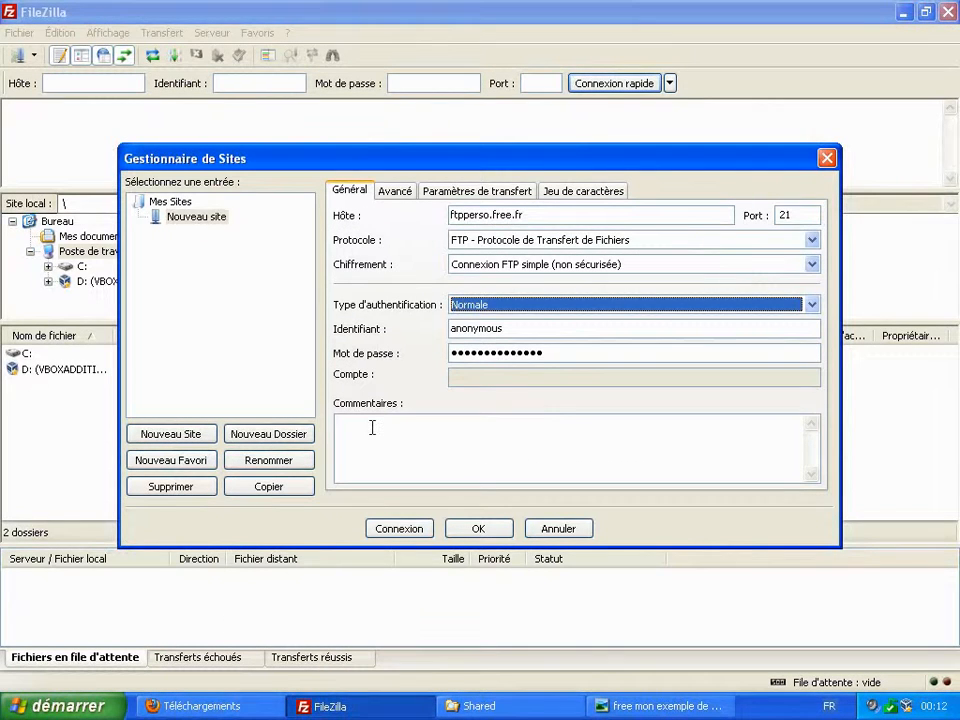
pyautogui.press('Tab')
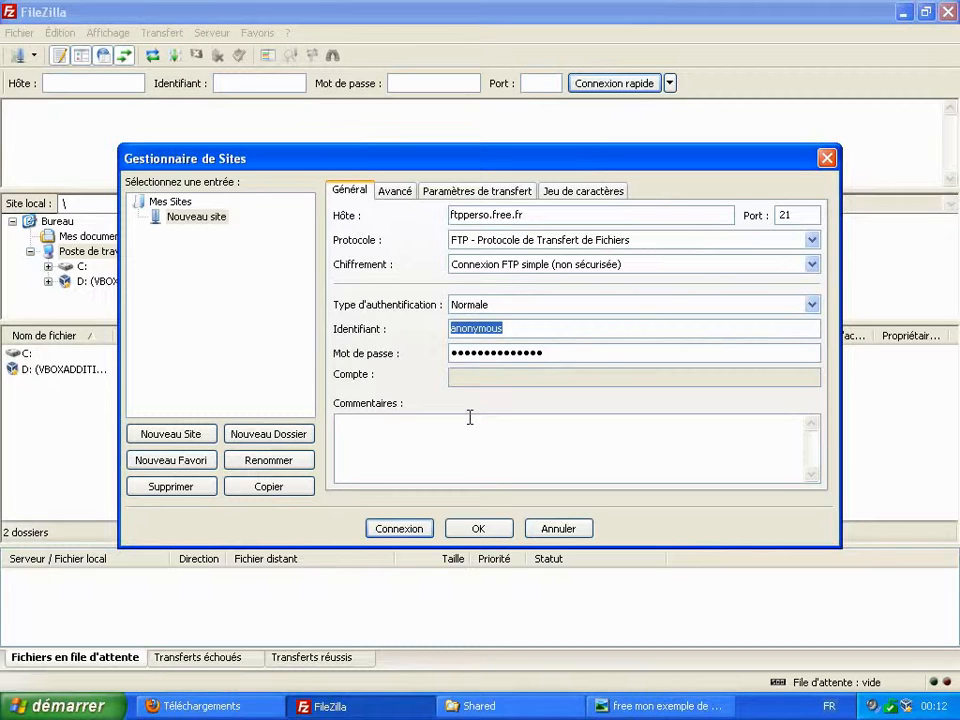
pyautogui.write('monexempledesite')
pyautogui.press('Tab')
pyautogui.write('••••••••')
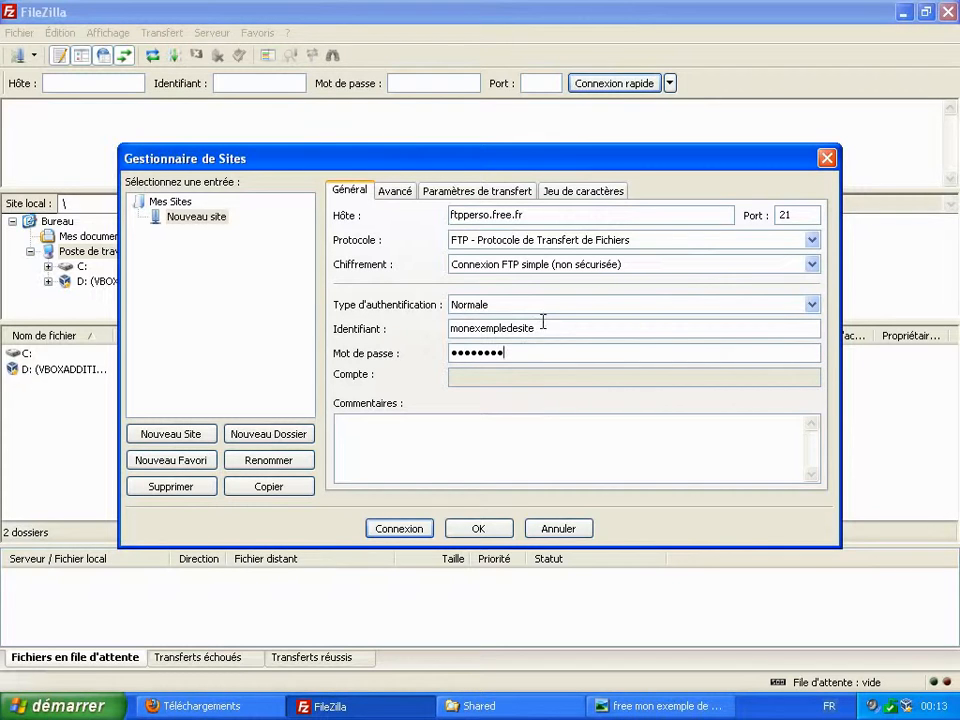
pyautogui.click(398, 530)
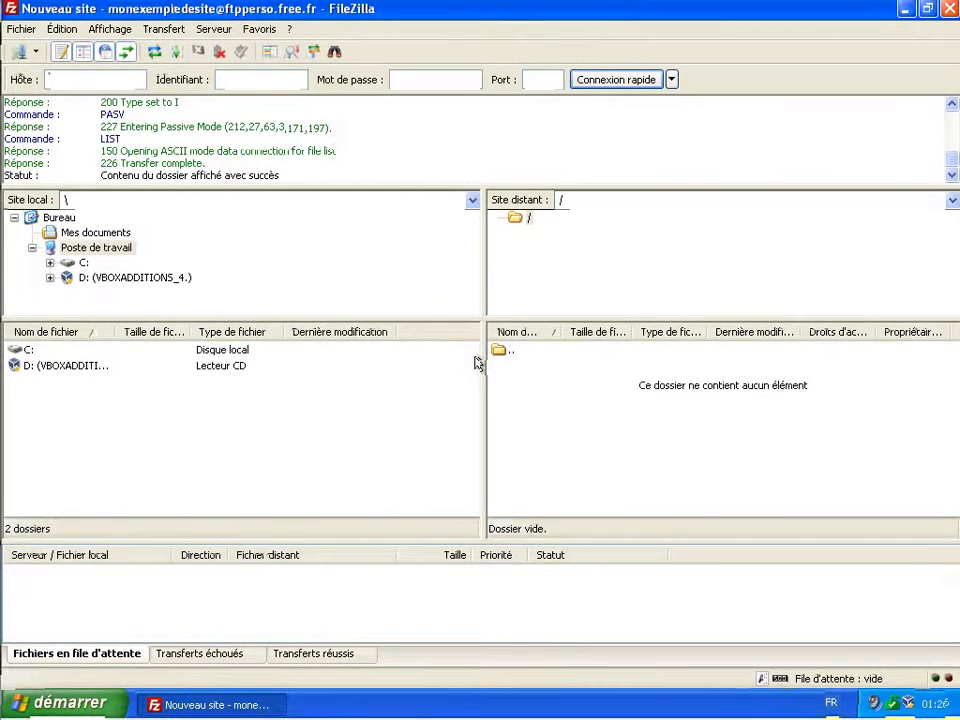
# Step: Launch Notepad by running the command notepad
pyautogui.click(102, 700)
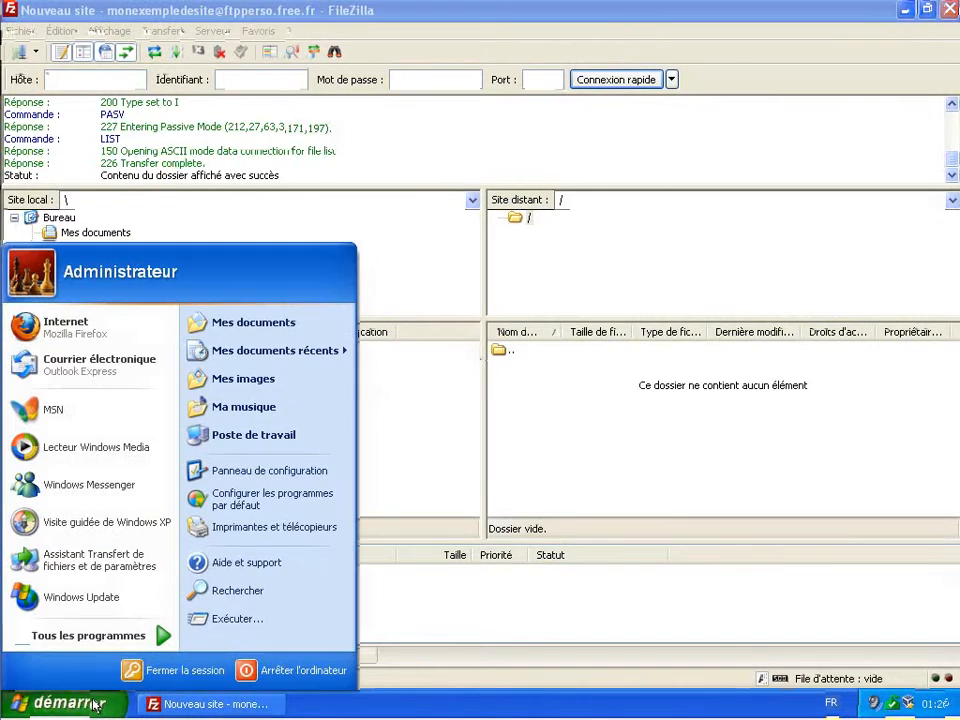
pyautogui.click(228, 622)
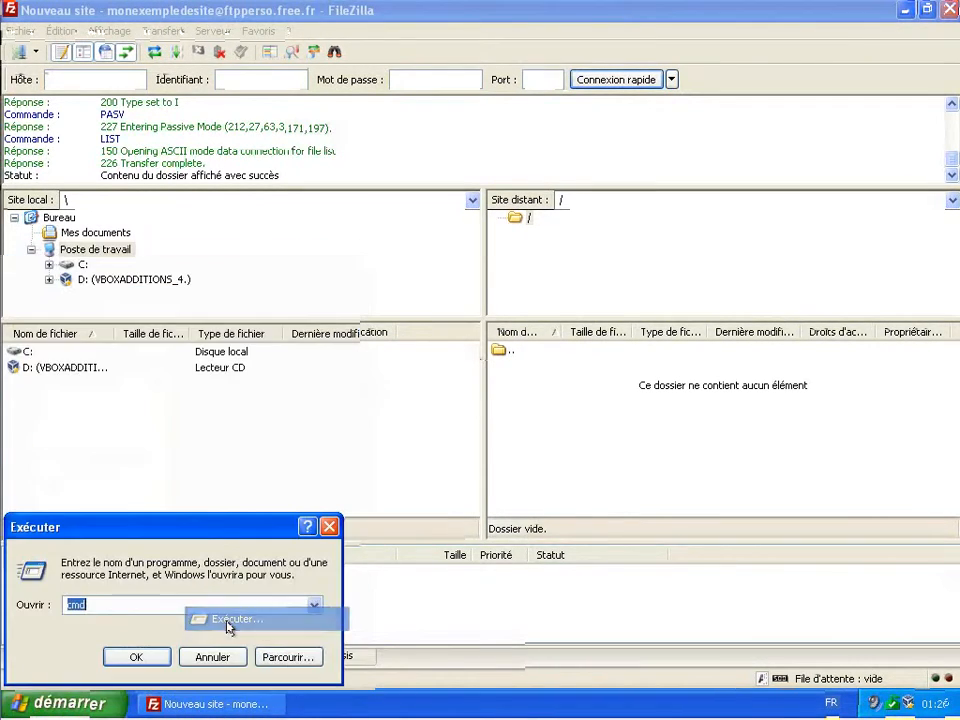
pyautogui.write('no')
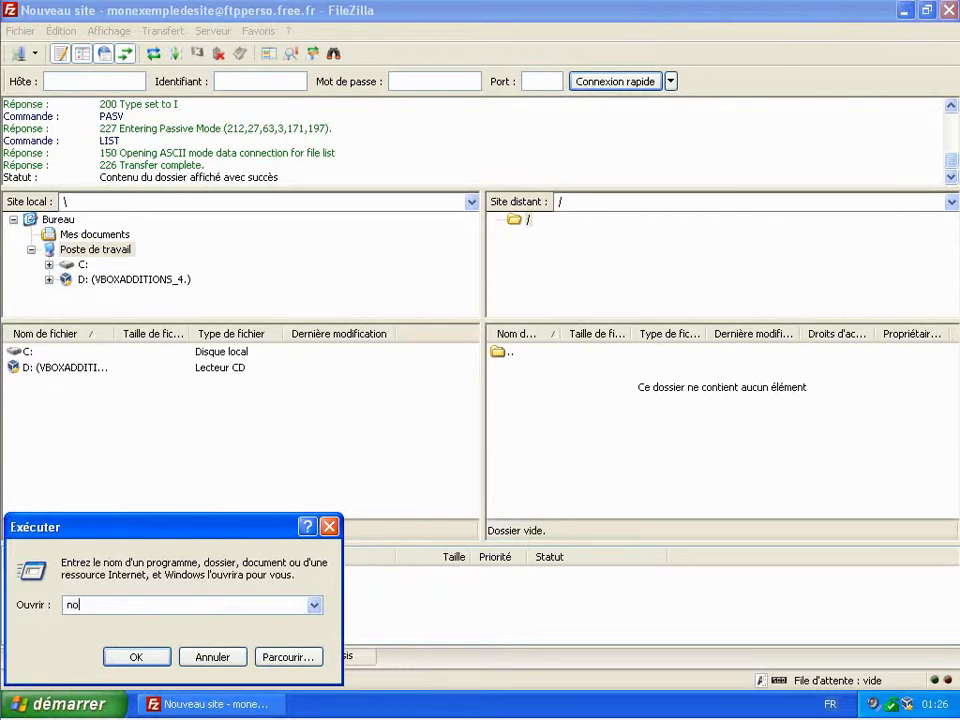
pyautogui.write('tepad')
pyautogui.press('Return')
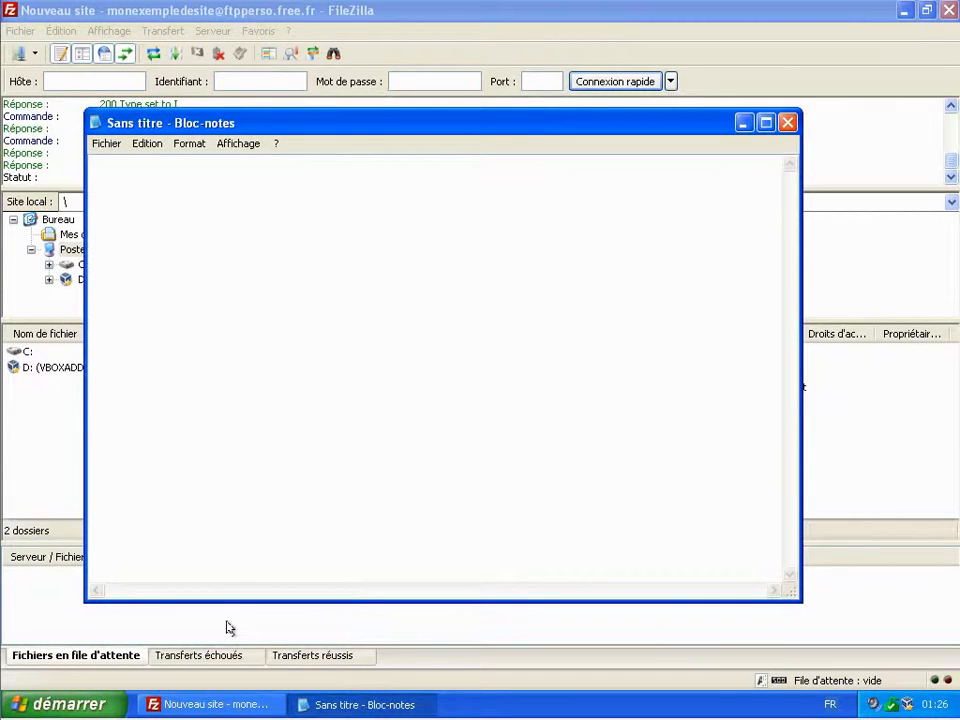
# Step: Save the empty text document on the desktop (Bureau) under the name index.php
pyautogui.click(101, 148)
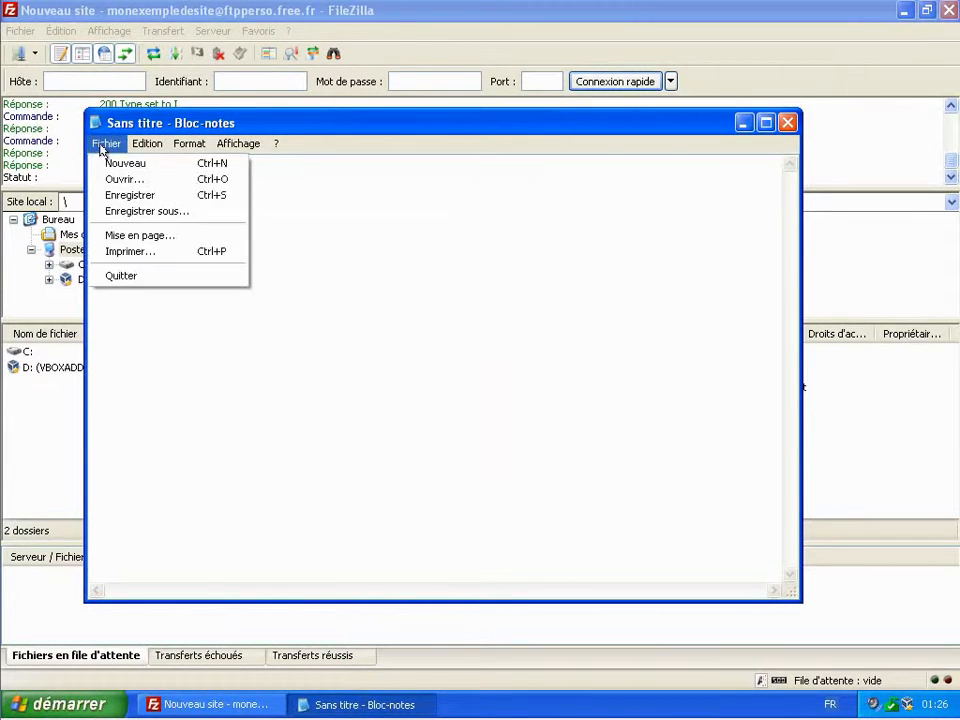
pyautogui.click(143, 212)
pyautogui.click(138, 312)
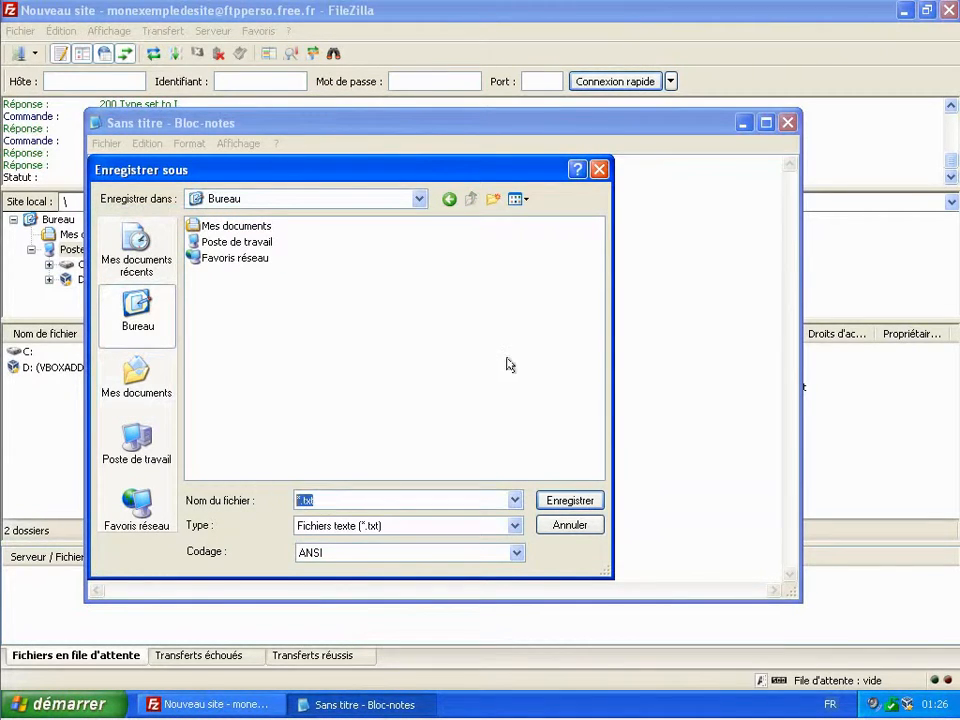
pyautogui.write('index.php')
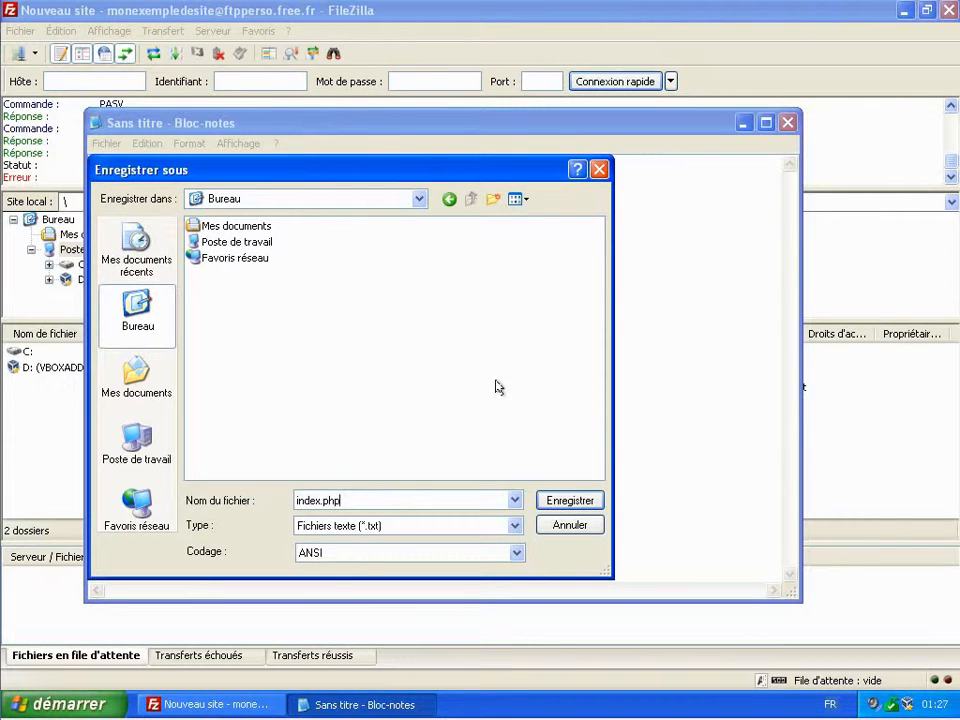
pyautogui.click(576, 503)
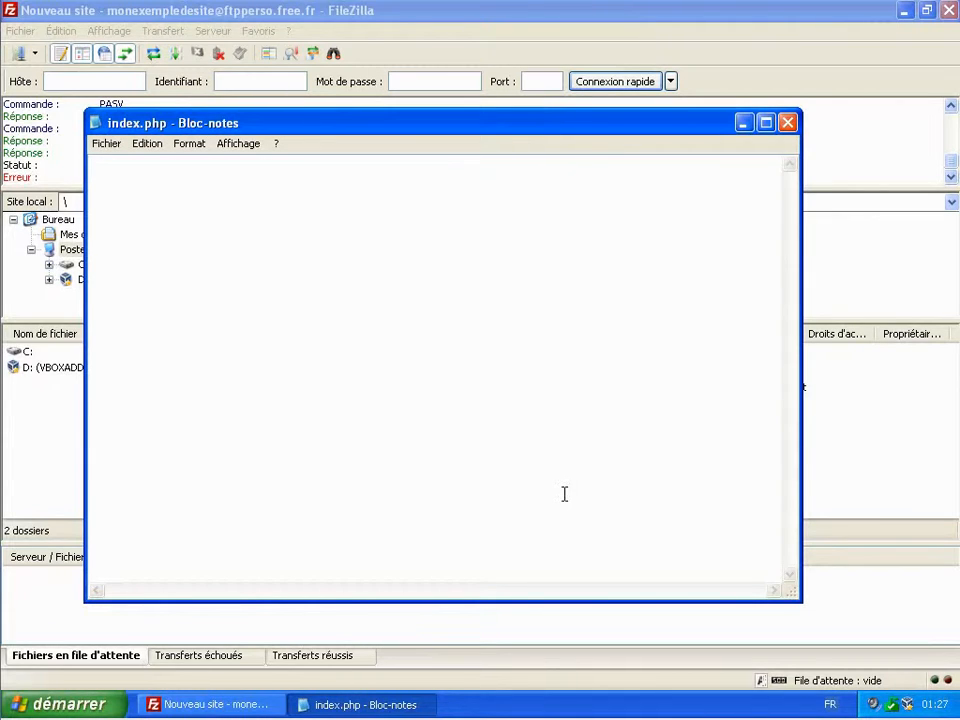
# Step: Write an opening <HTML> tag and a closing </HTML> tag, separated by a blank line
pyautogui.write('<HTML>')
pyautogui.press('Return')
pyautogui.press('Return')
pyautogui.write('</HTML>')
# Step: Insert an indented <BODY> and </BODY> pair inside the HTML tags, with one empty line between them
pyautogui.press('Up')
pyautogui.press('Return')
pyautogui.press('Up')
pyautogui.press('Tab')
pyautogui.write('<BOD')
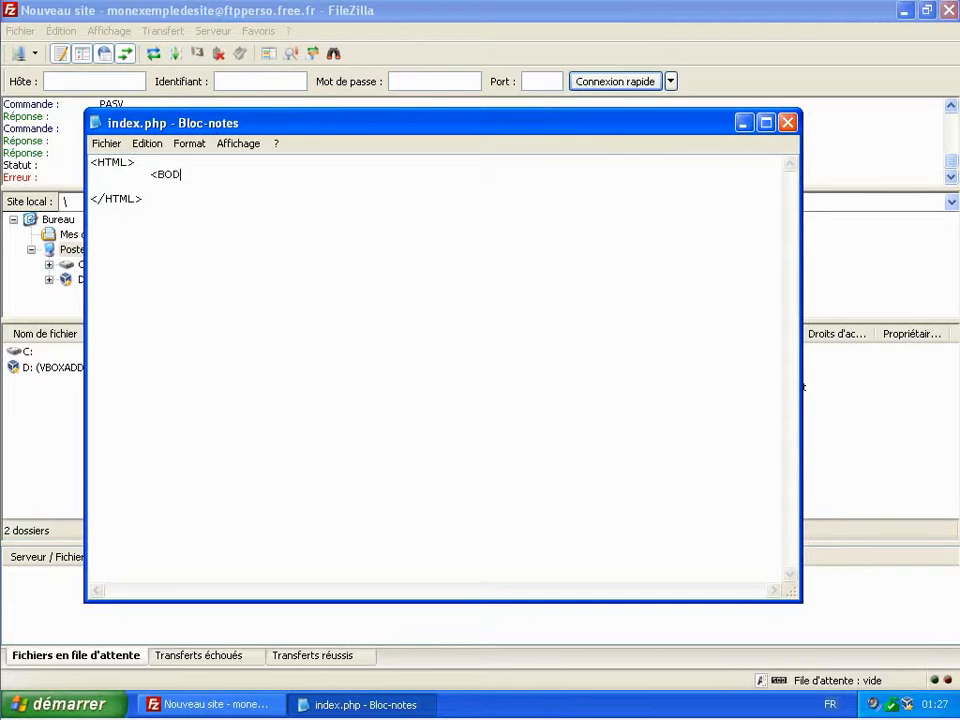
pyautogui.write('Y>')
pyautogui.press('Return')
pyautogui.press('Return')
pyautogui.press('Tab')
pyautogui.write('<')
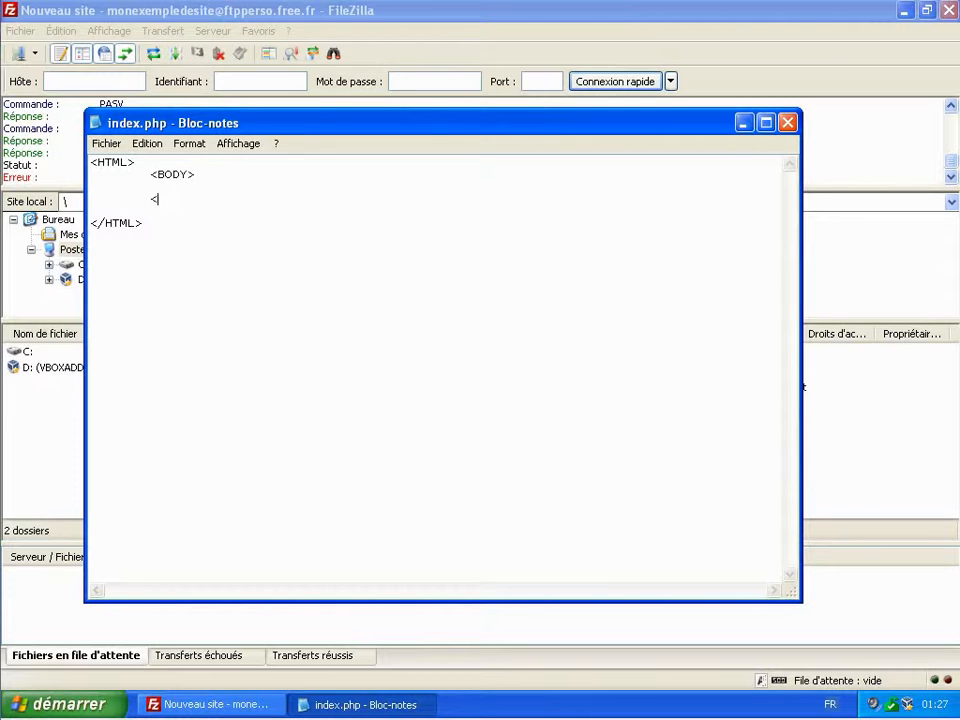
pyautogui.write('/BODY>')
pyautogui.press('Delete')
# Step: Add the line <H1>Mon exemple de site</H1>, indented two tabs, between the BODY tags
pyautogui.press('Up')
pyautogui.press('Tab')
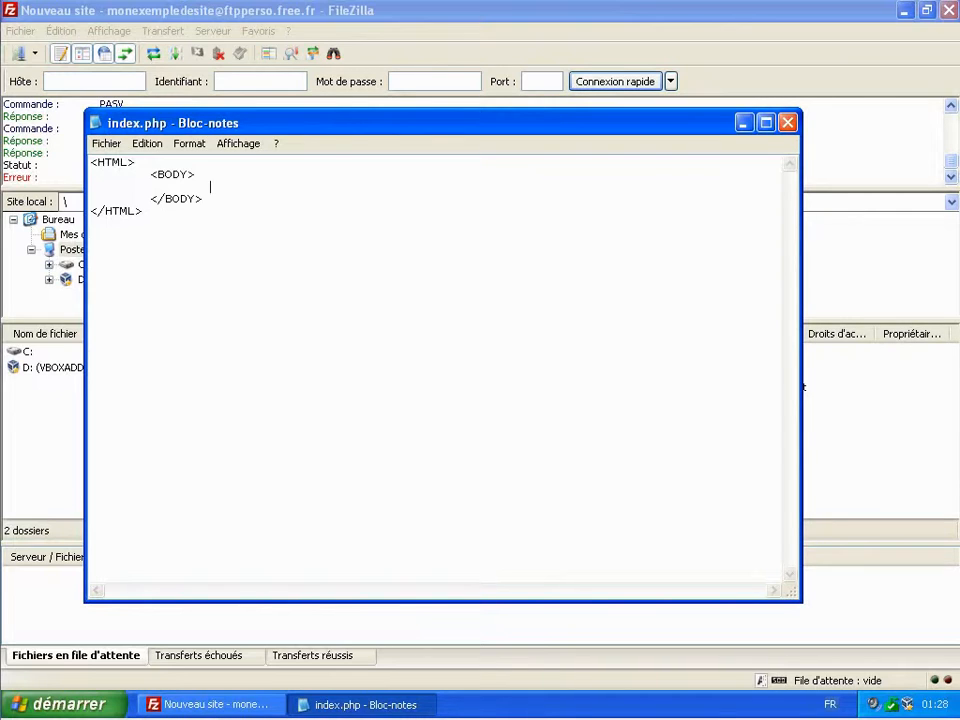
pyautogui.press('Tab')
pyautogui.write('<H1>Mon exemple de site')
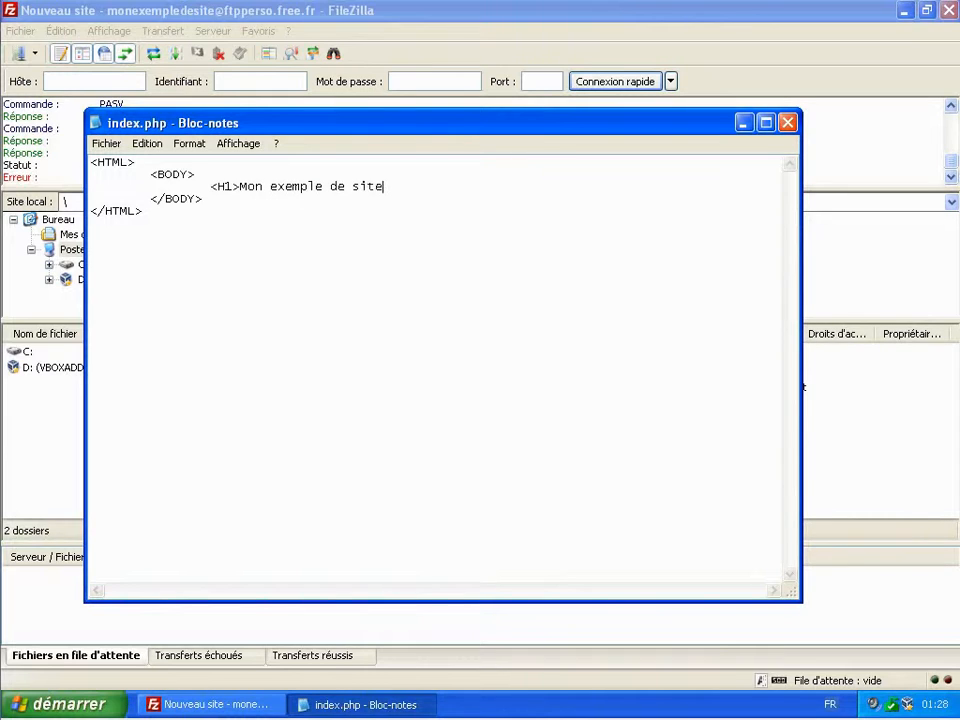
pyautogui.write('</H1>')
pyautogui.click(395, 186)
pyautogui.moveTo(391, 186); pyautogui.dragTo(398, 185)
pyautogui.click(437, 186)
# Step: Save the changes to index.php and minimize the Notepad window
pyautogui.click(107, 146)
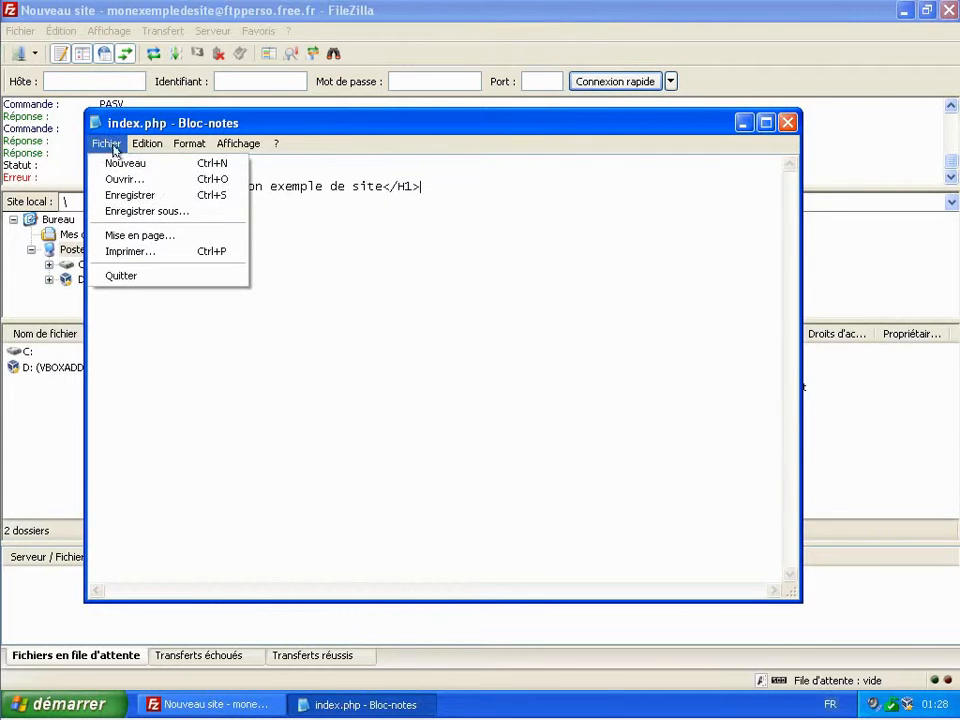
pyautogui.click(144, 195)
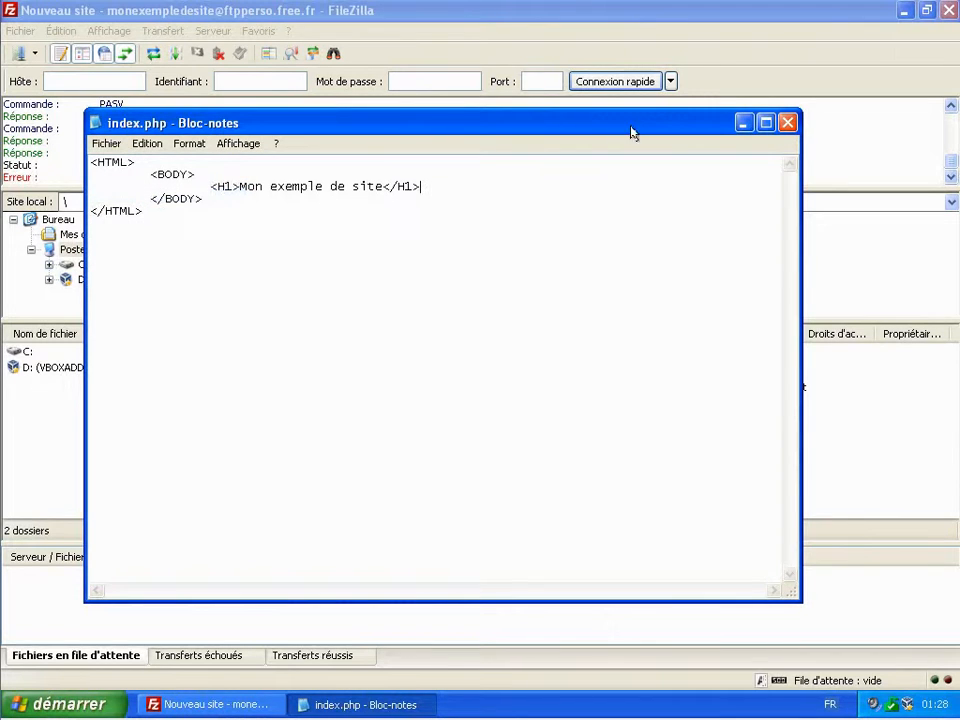
pyautogui.click(743, 122)
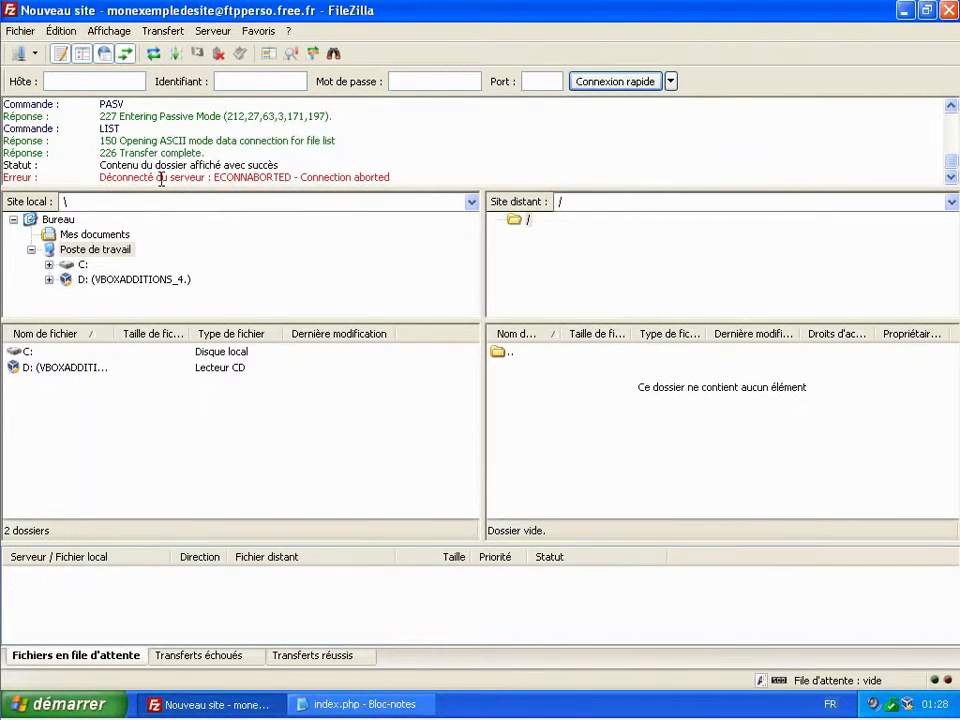
# Step: Reconnect to the server using the Nouveau site entry in the site manager
pyautogui.click(17, 58)
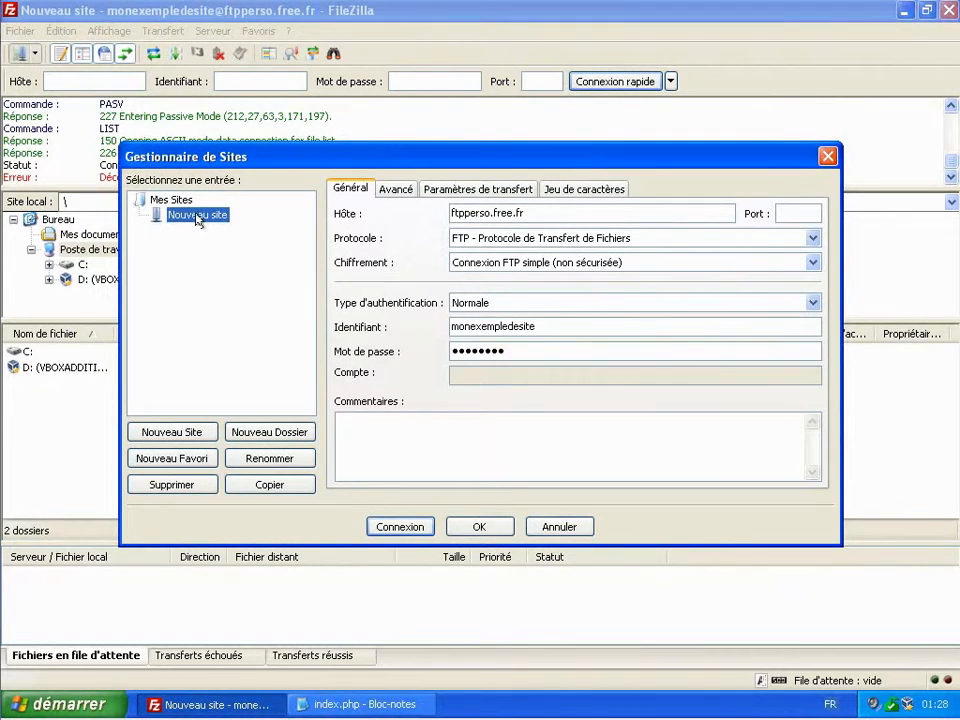
pyautogui.click(396, 525)
pyautogui.click(379, 363)
pyautogui.click(436, 385)
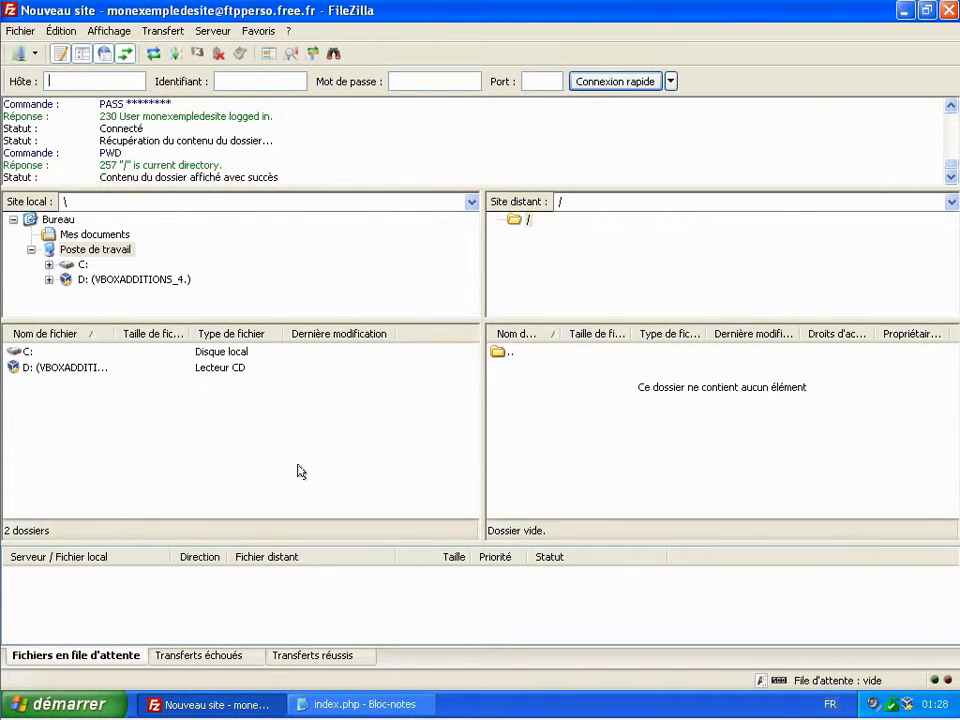
pyautogui.click(63, 705)
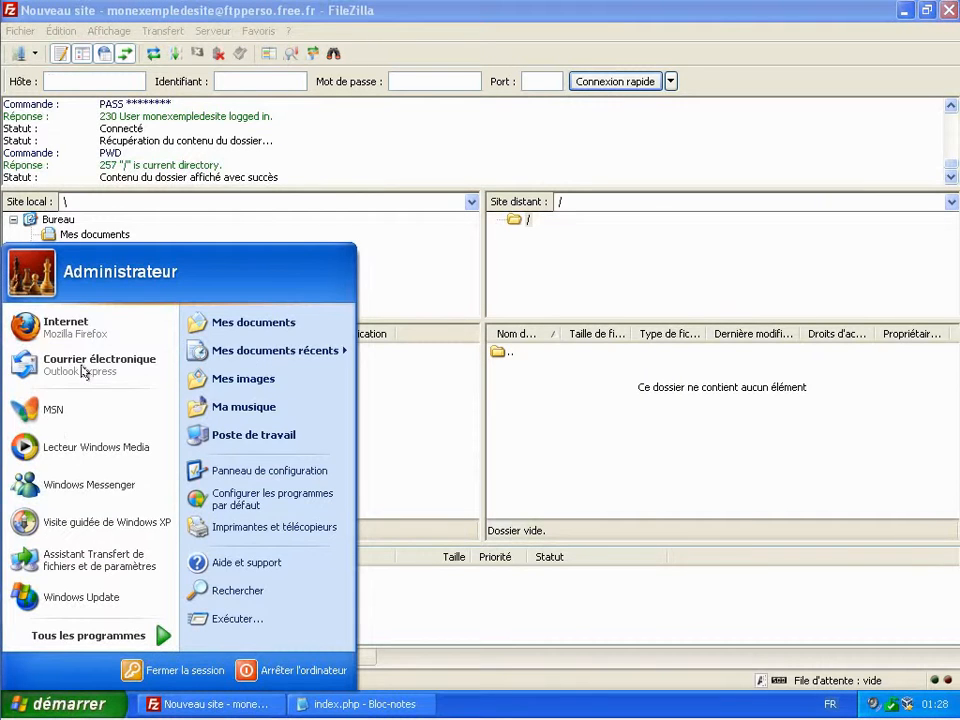
pyautogui.click(80, 328)
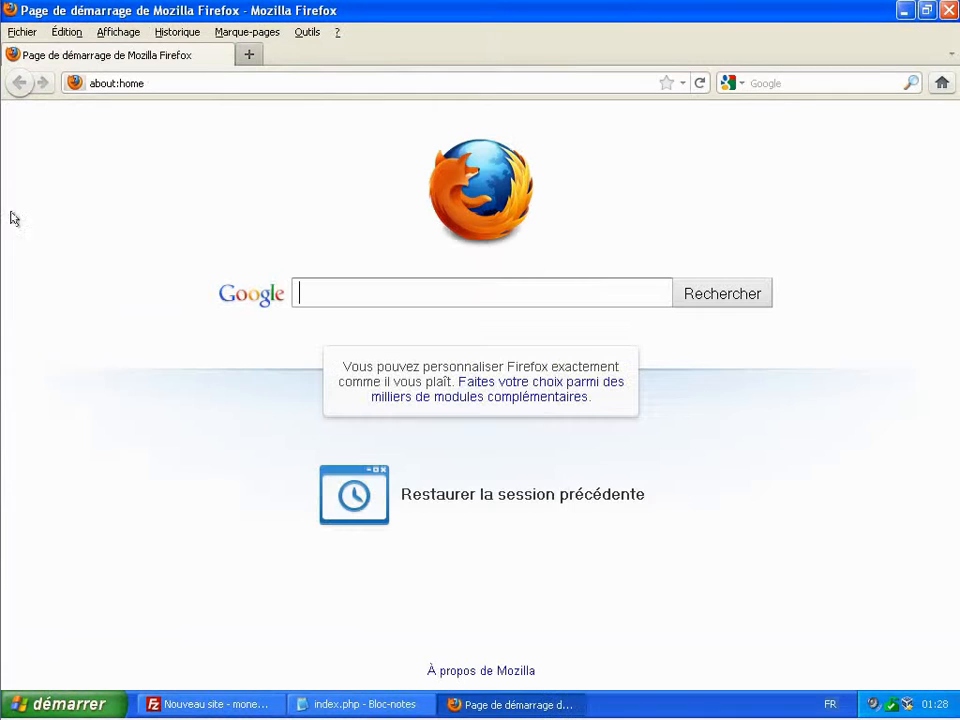
pyautogui.click(111, 85)
pyautogui.write('htt')
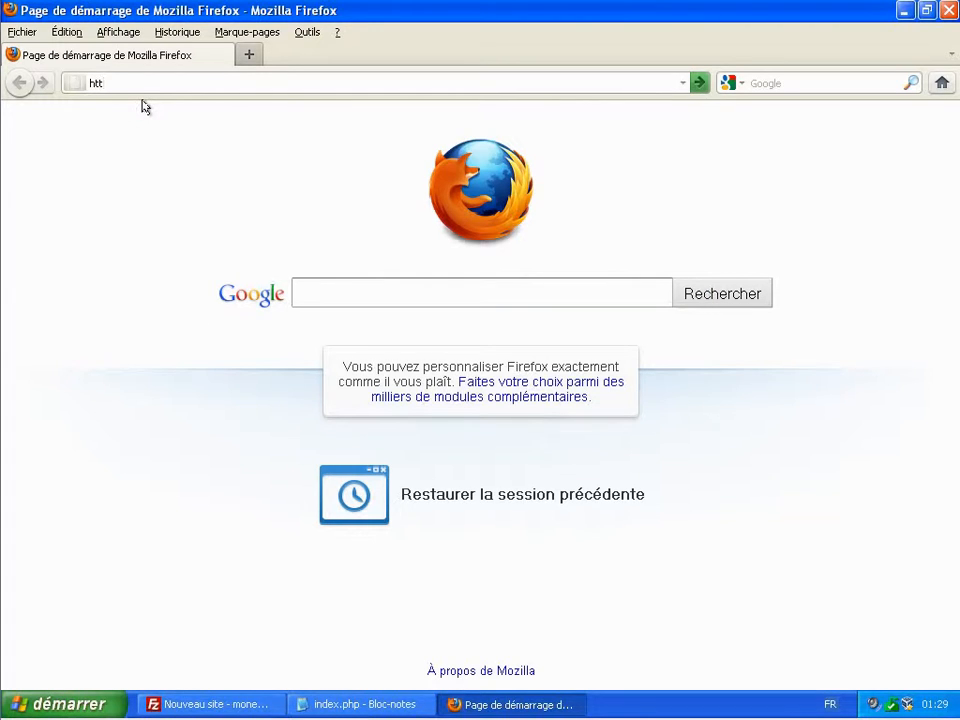
pyautogui.write('p://mo')
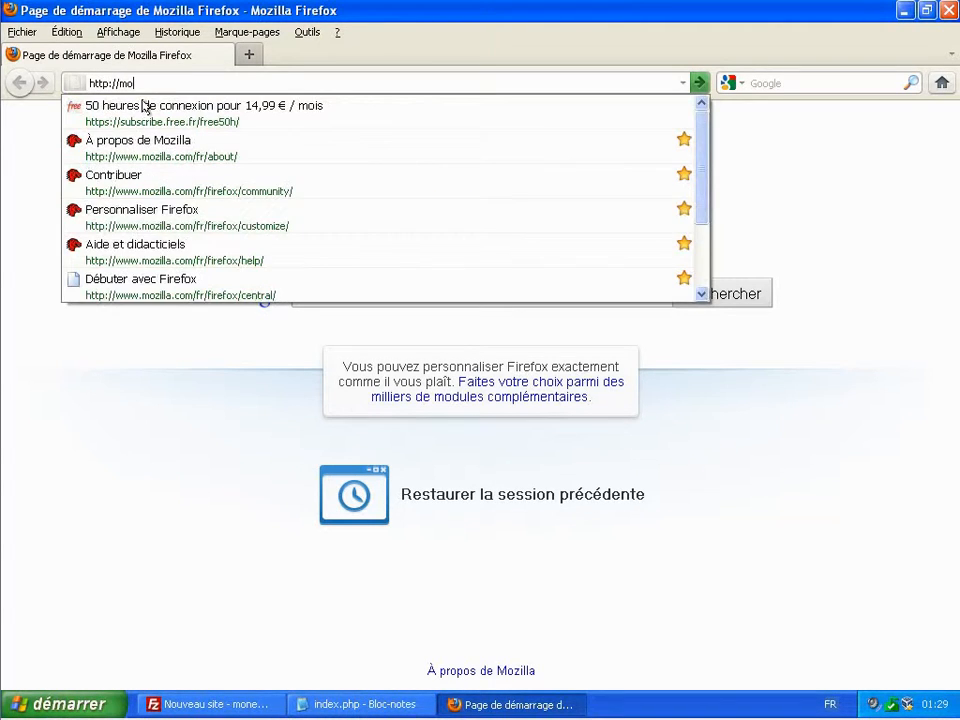
pyautogui.write('nexem')
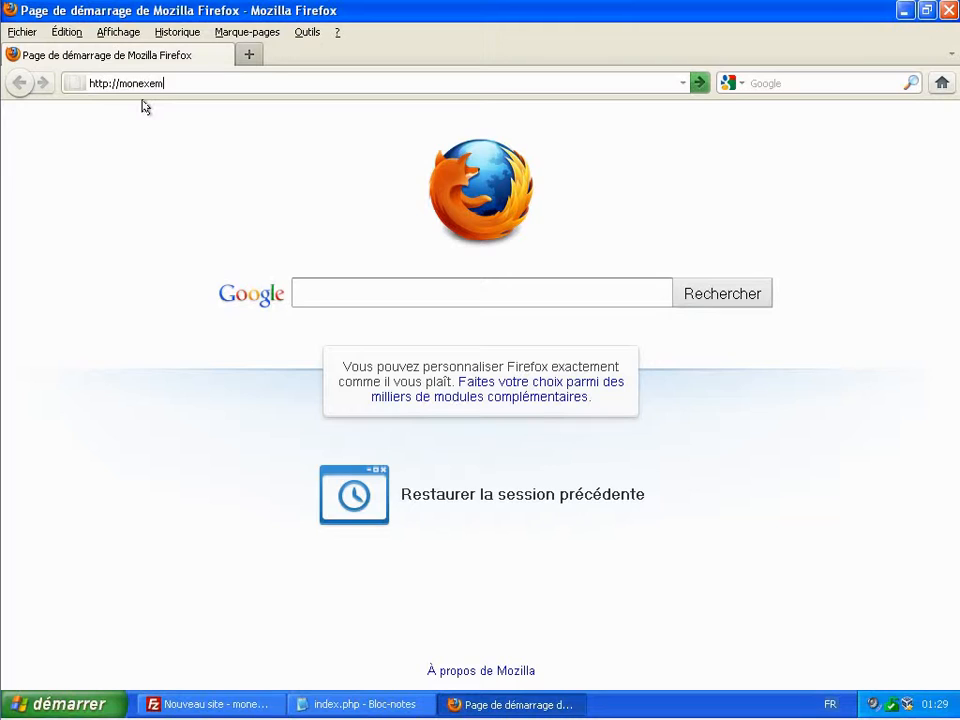
pyautogui.write('pledesite.free.fr')
pyautogui.press('Return')
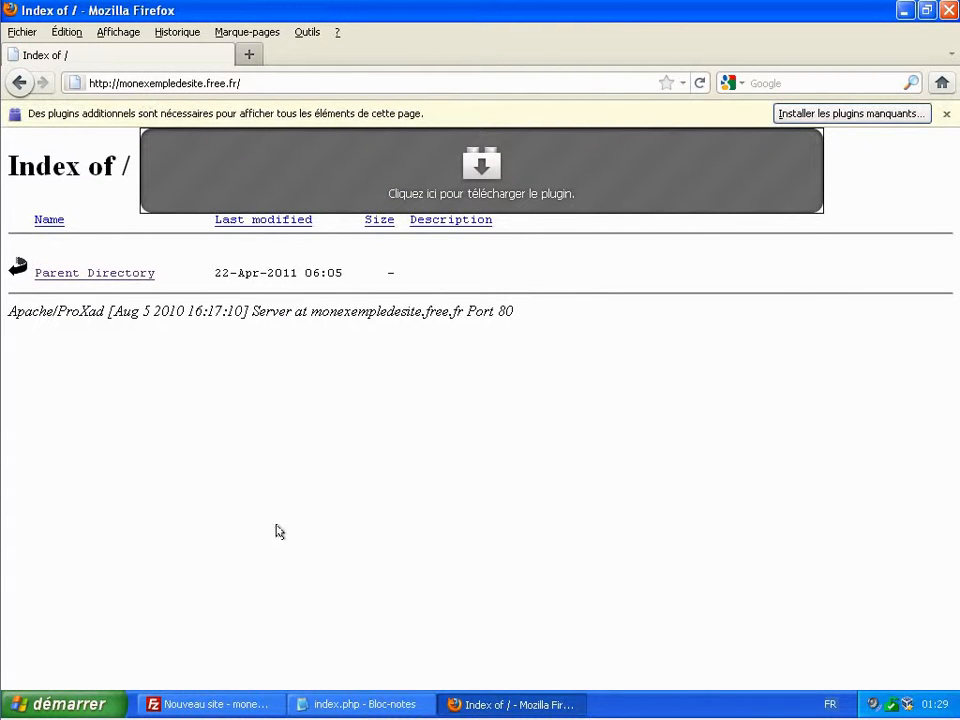
# Step: Return to FileZilla and display the desktop folder (Bureau) as the local site
pyautogui.click(215, 705)
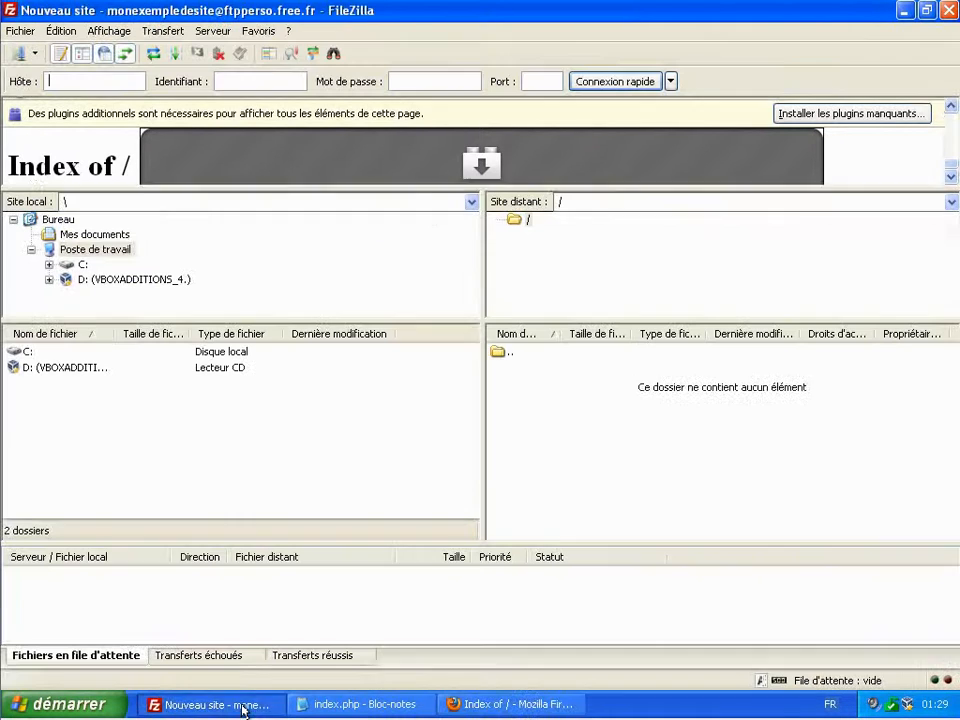
pyautogui.click(58, 220)
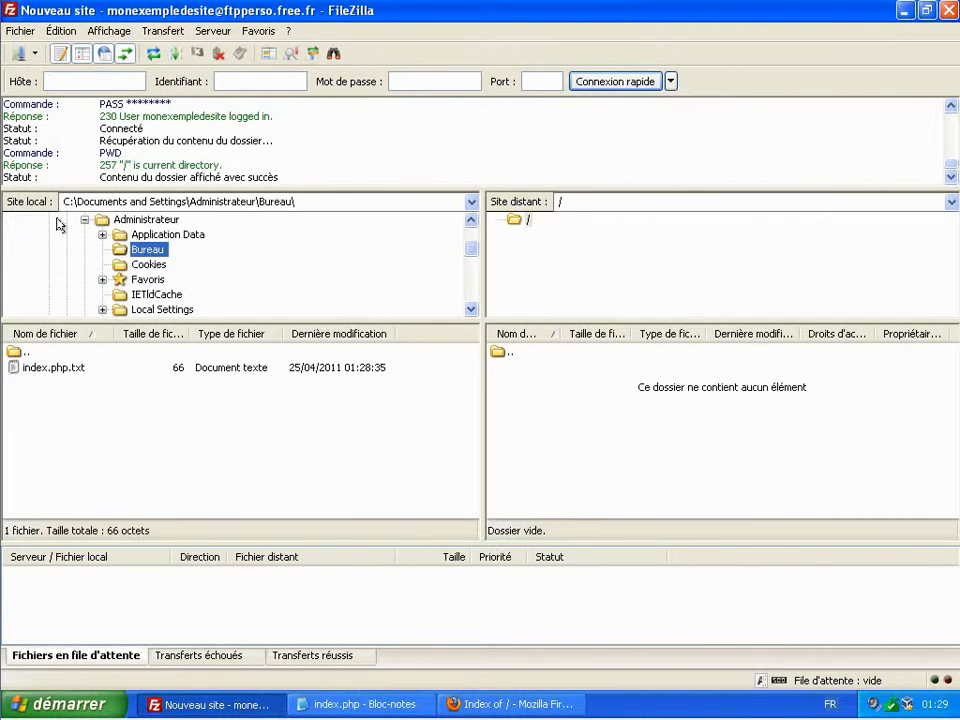
# Step: Reconnect to the Nouveau site entry, interrupting the previous connection and using the current tab
pyautogui.click(92, 406)
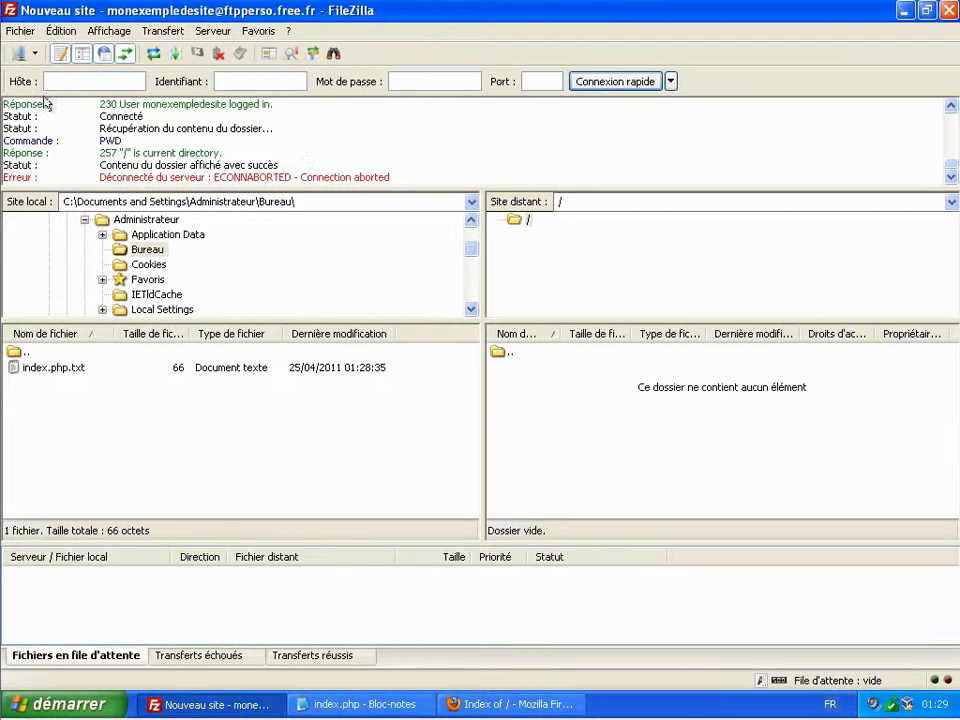
pyautogui.click(20, 55)
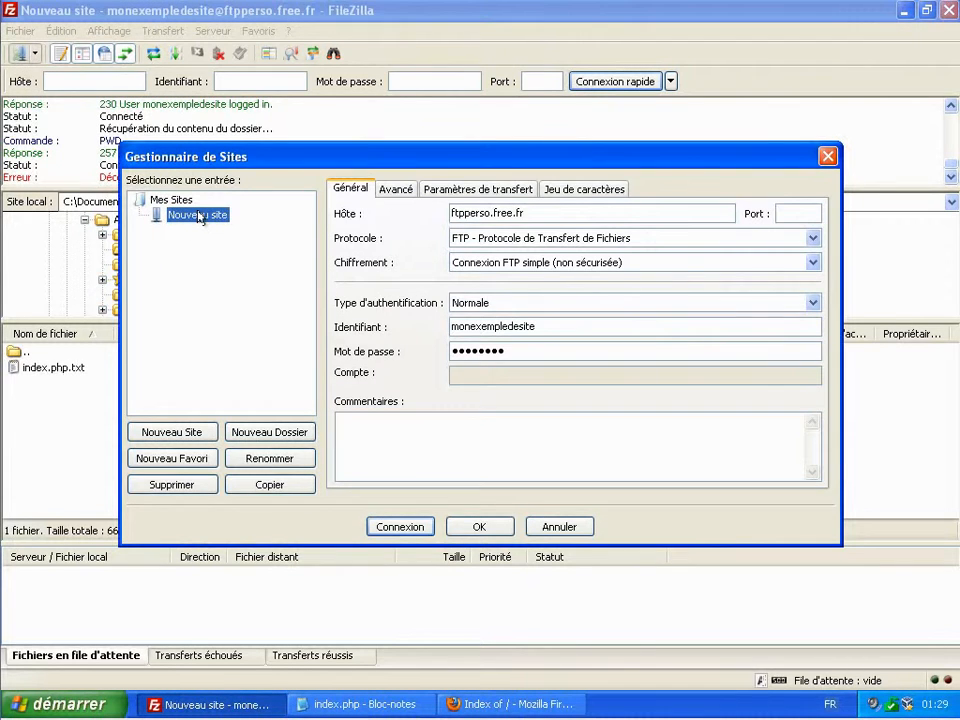
pyautogui.click(401, 527)
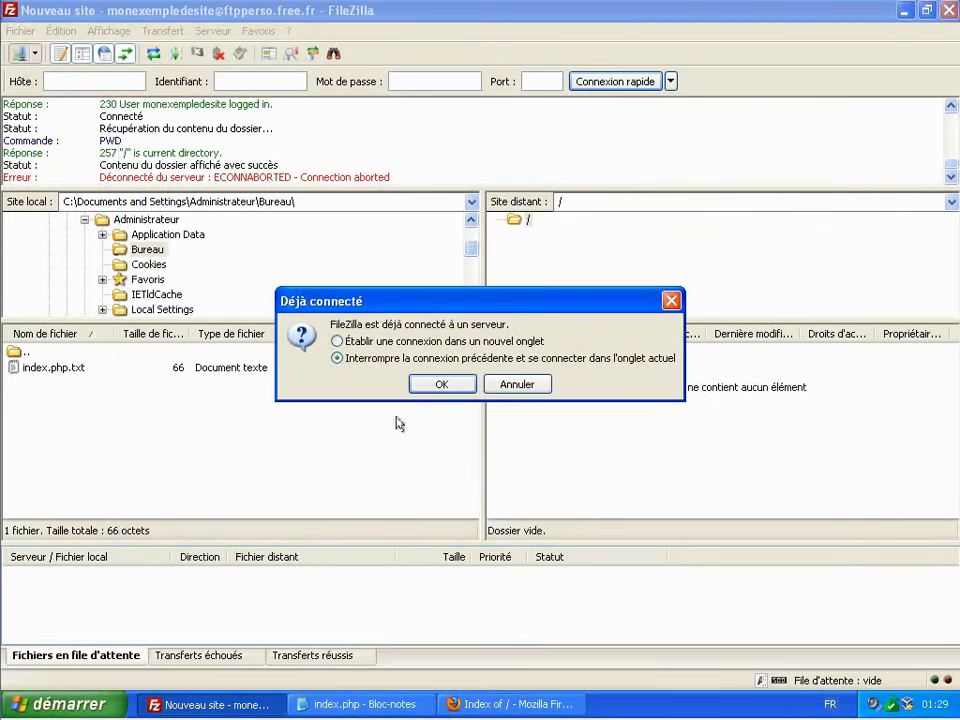
pyautogui.click(424, 384)
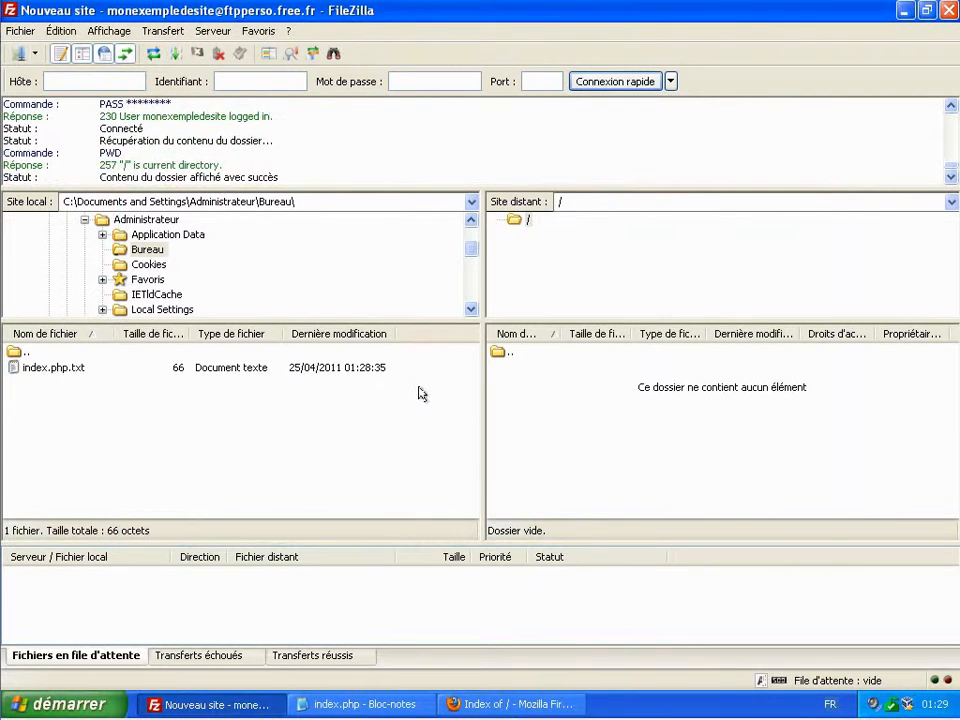
# Step: Upload index.php.txt from the local desktop folder (Bureau) to the root folder of the remote site
pyautogui.click(39, 369)
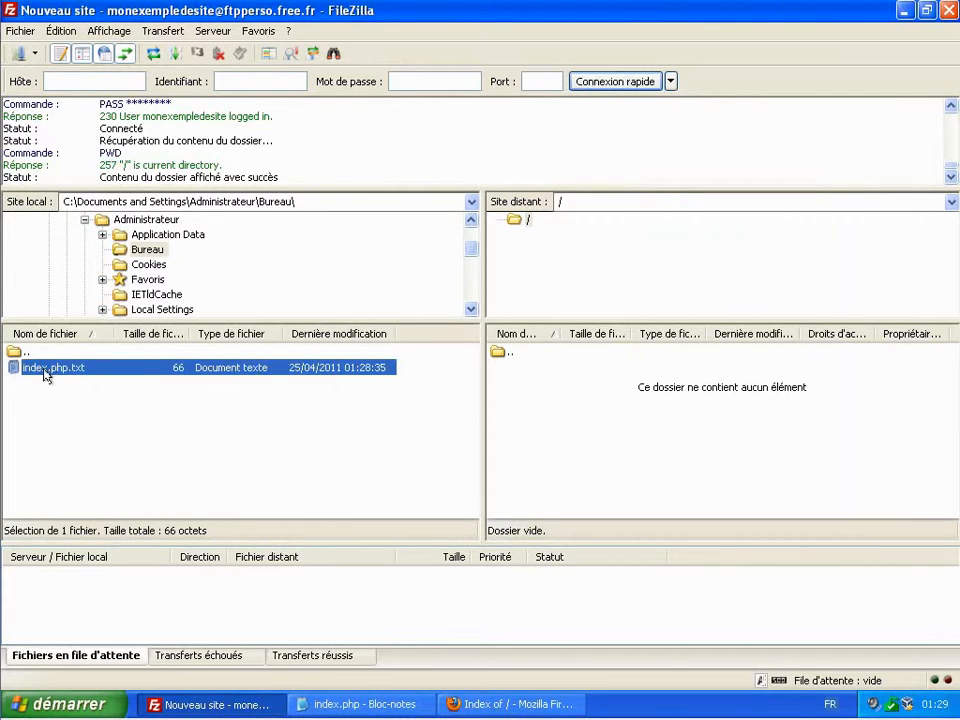
pyautogui.moveTo(45, 375); pyautogui.dragTo(570, 406)
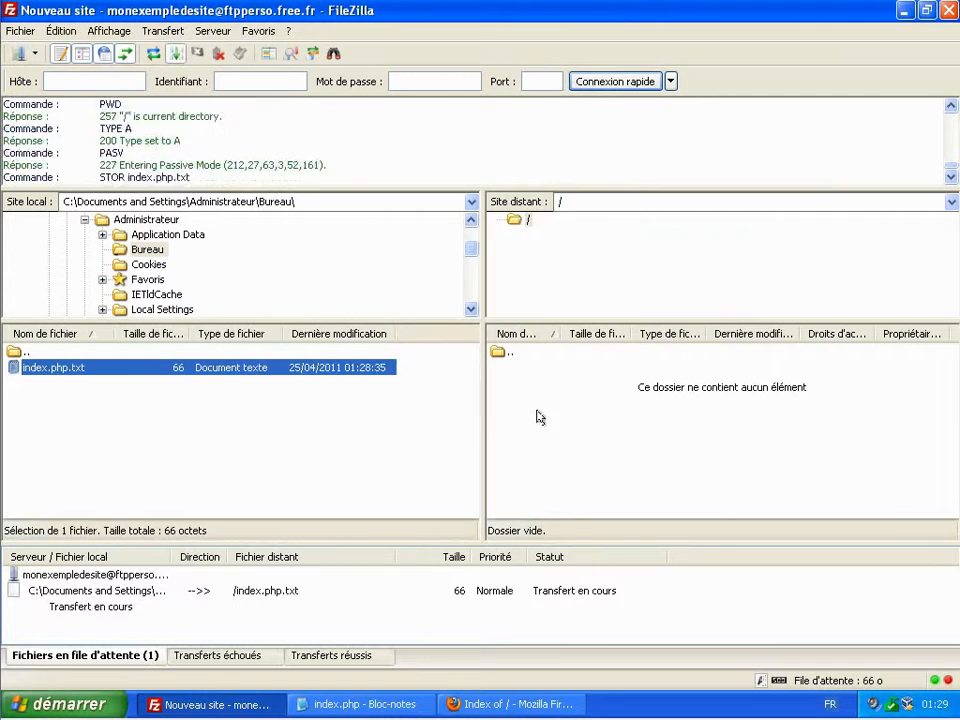
# Step: Widen the file name column of the remote list and rename the uploaded index.php.txt file to index.php
pyautogui.click(545, 368)
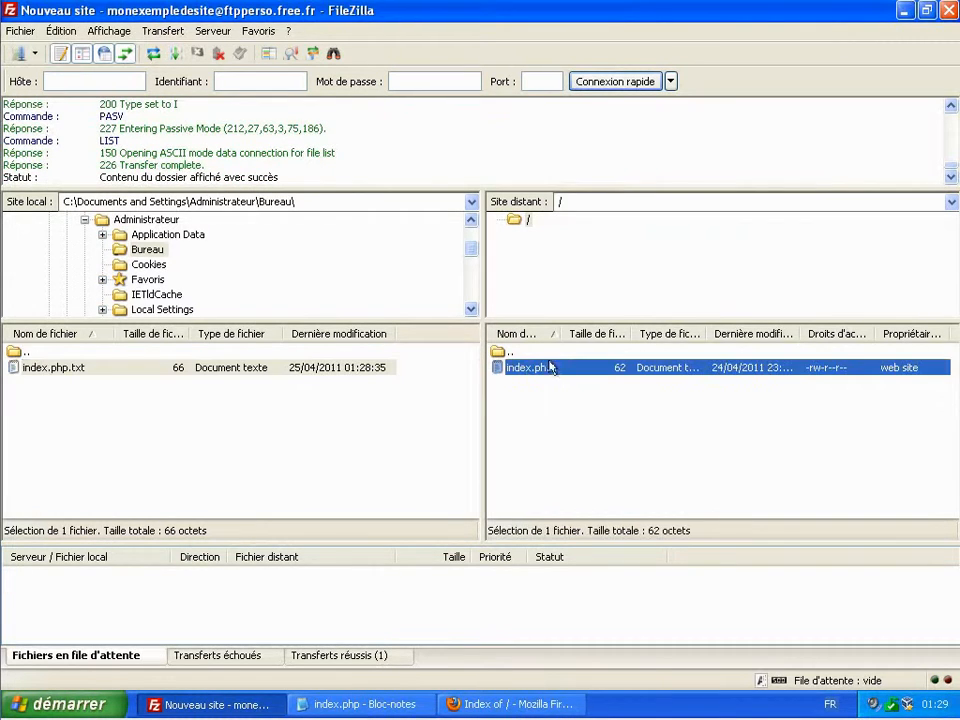
pyautogui.moveTo(561, 334); pyautogui.dragTo(628, 336)
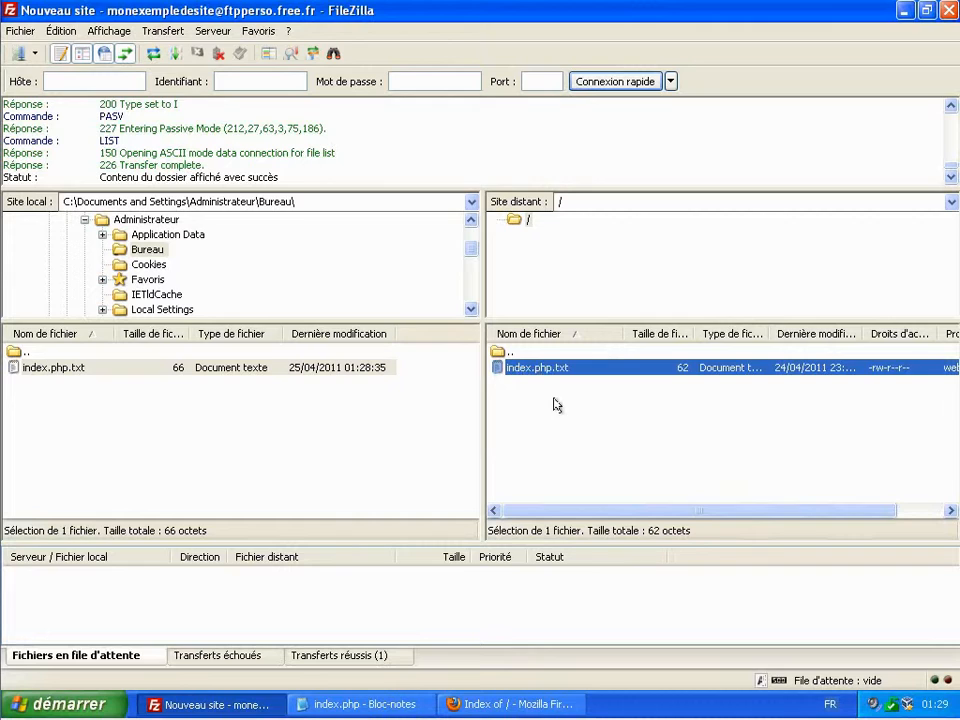
pyautogui.press('F2')
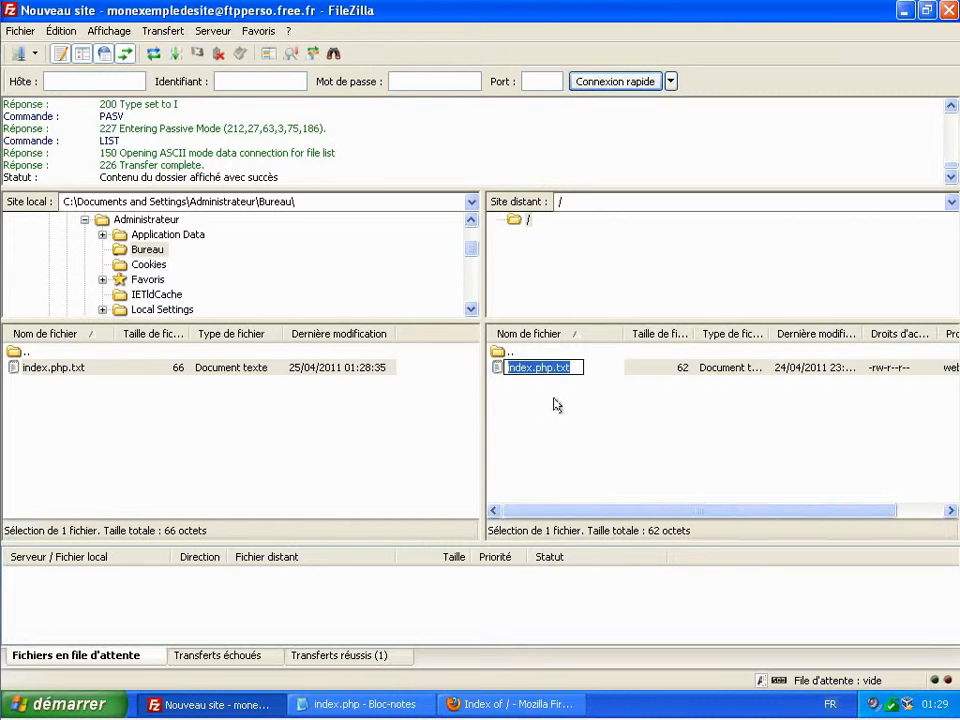
pyautogui.press('End')
pyautogui.press('BackSpace')
pyautogui.press('BackSpace')
pyautogui.press('BackSpace')
pyautogui.press('BackSpace')
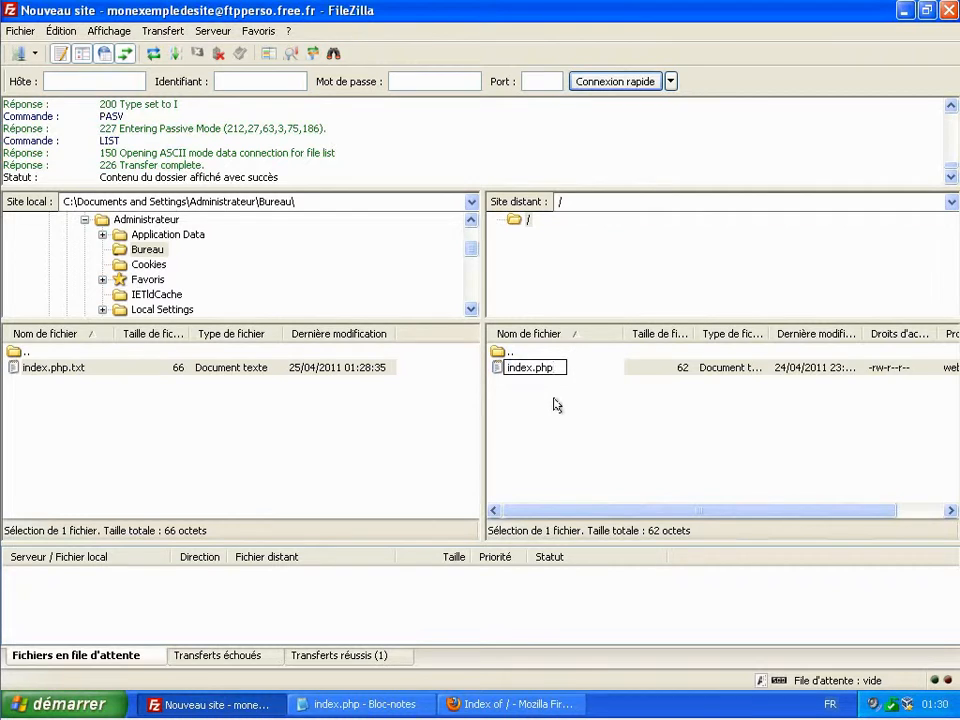
pyautogui.press('Return')
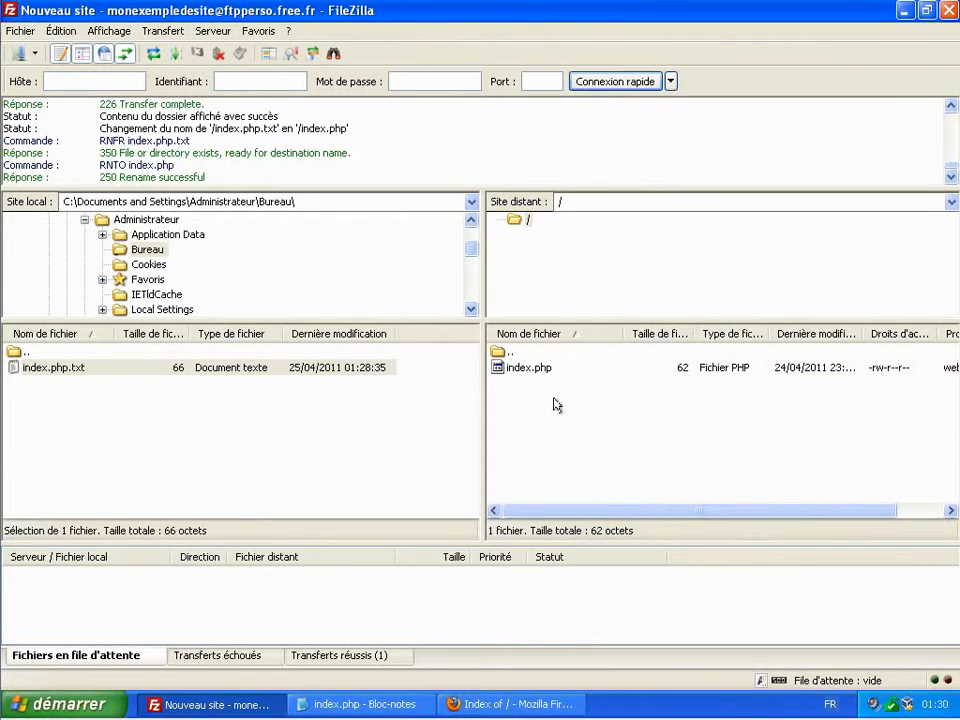
pyautogui.click(493, 708)
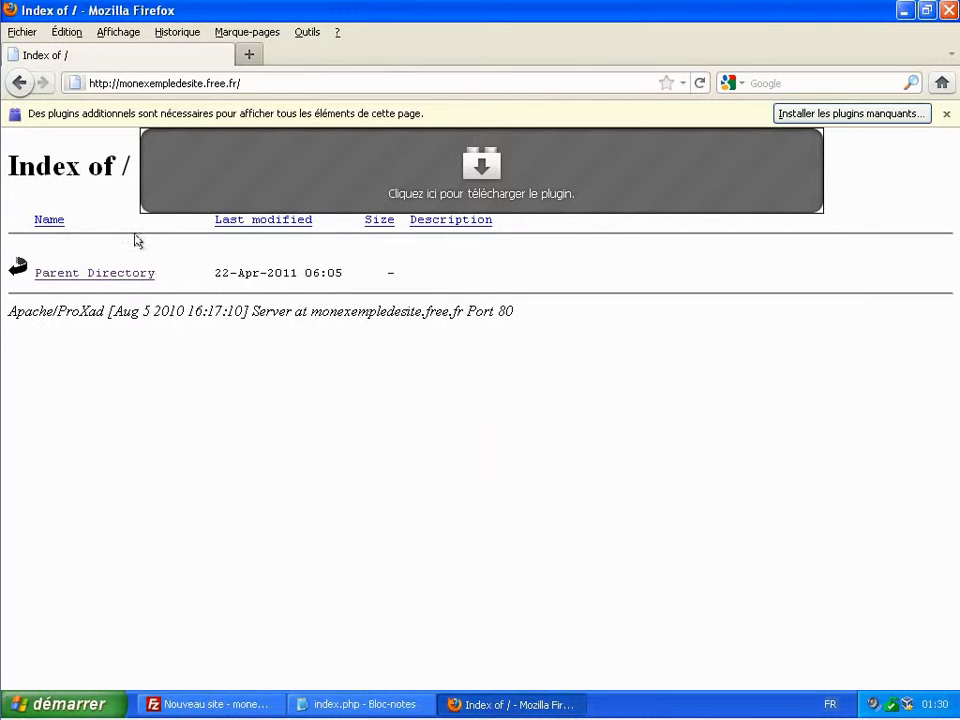
pyautogui.click(699, 84)
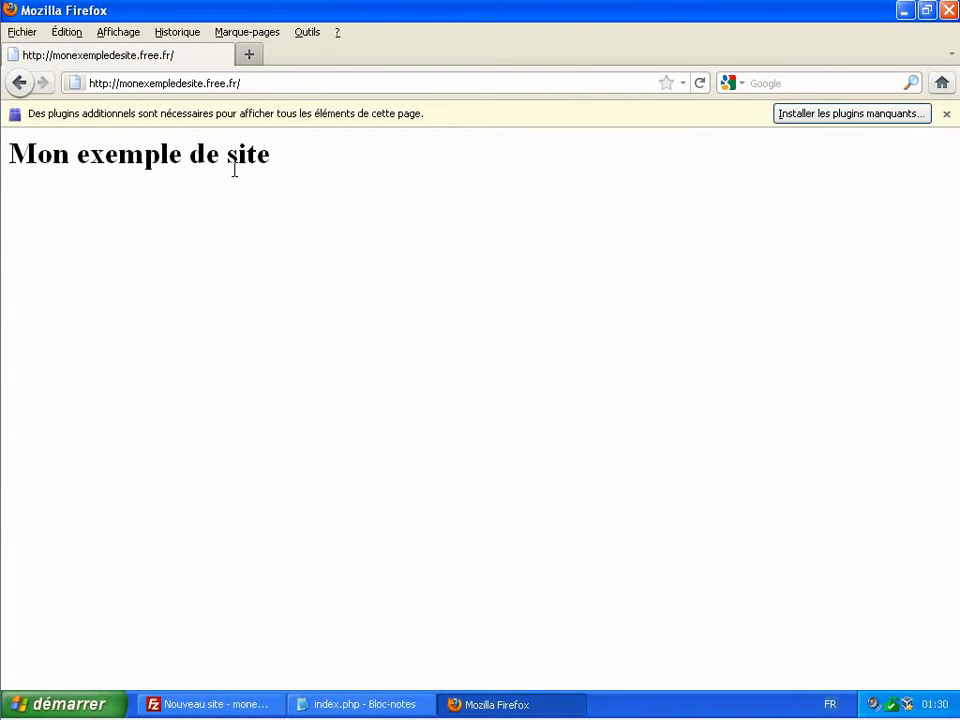
pyautogui.click(350, 704)
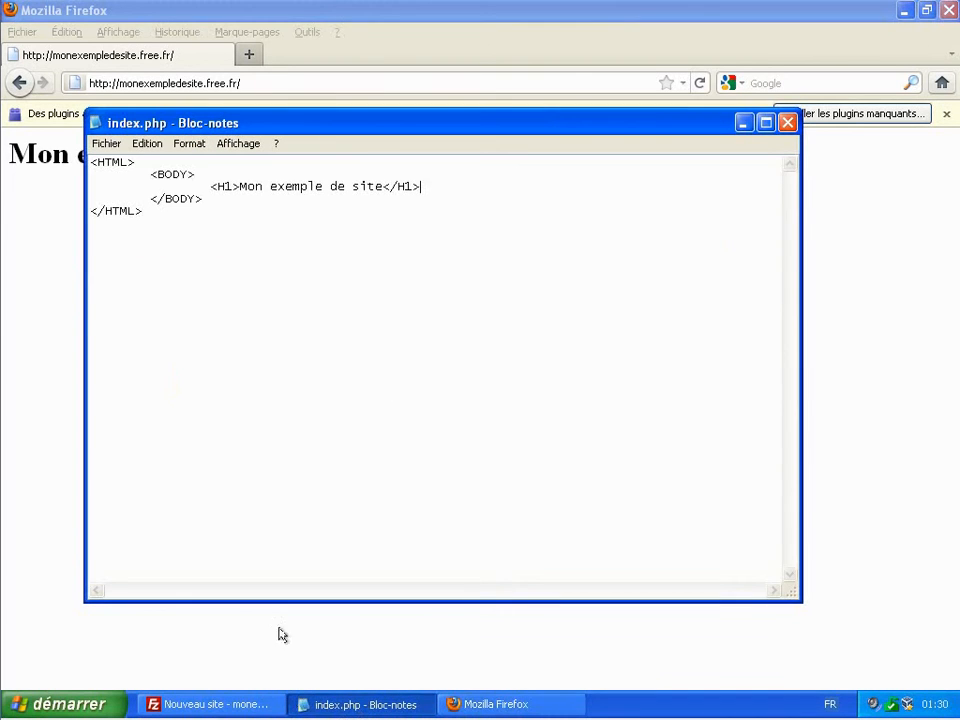